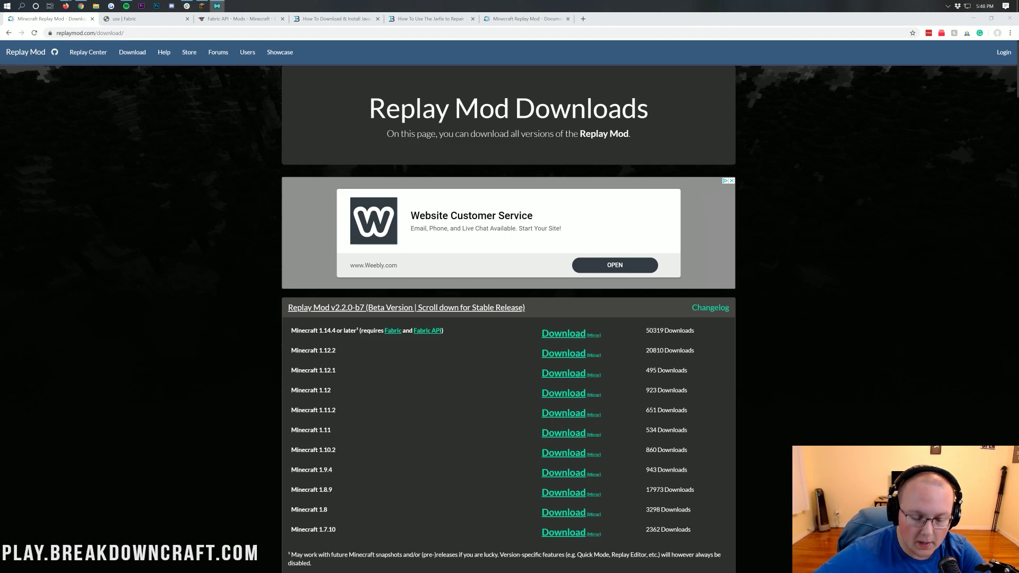
# Step: Highlight the Replay Mod heading and skim the Replay Mod documentation page
pyautogui.moveTo(369, 109); pyautogui.dragTo(510, 109)
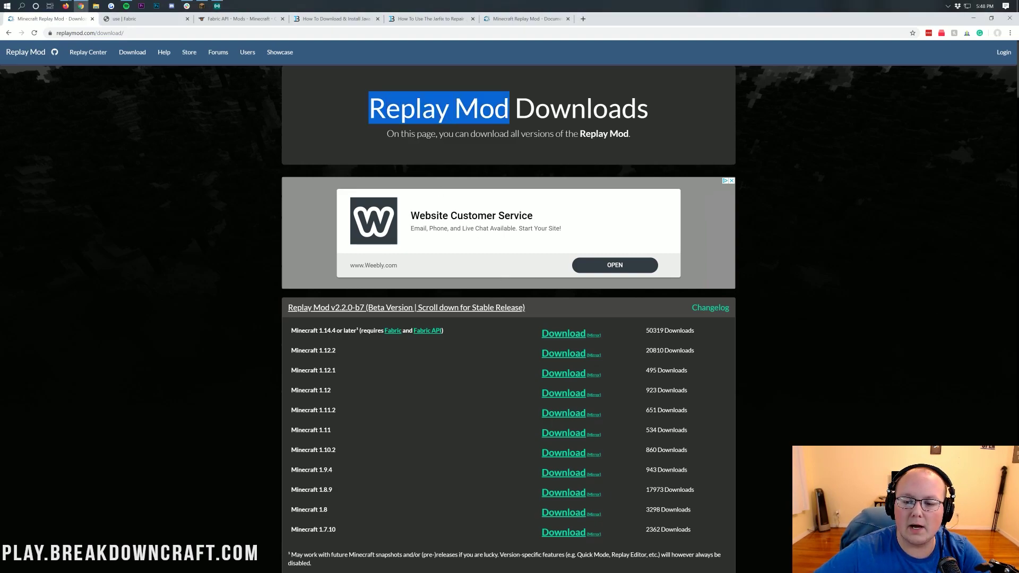
pyautogui.click(525, 19)
pyautogui.scroll(-9, 331, 319)
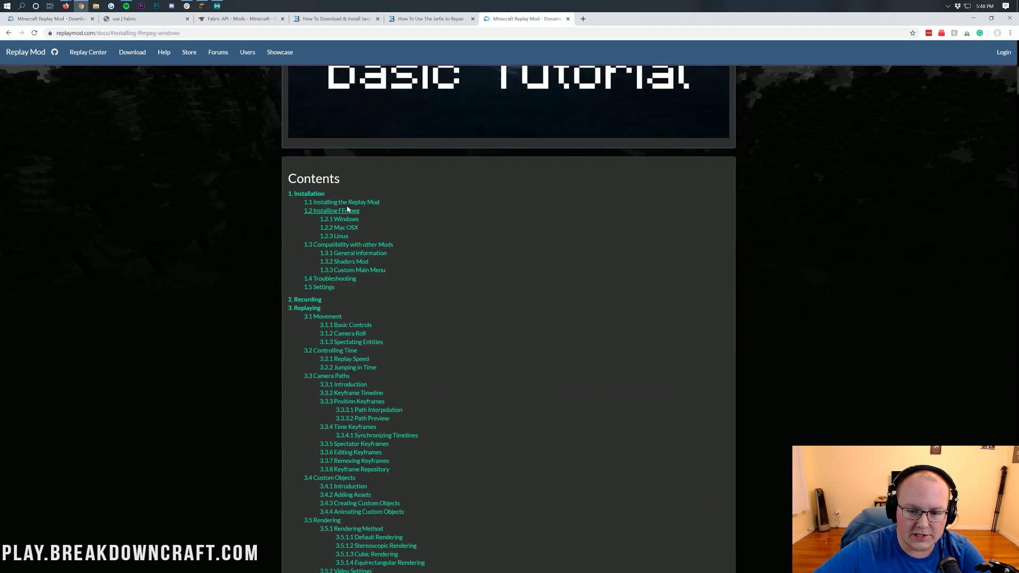
pyautogui.scroll(8, 502, 344)
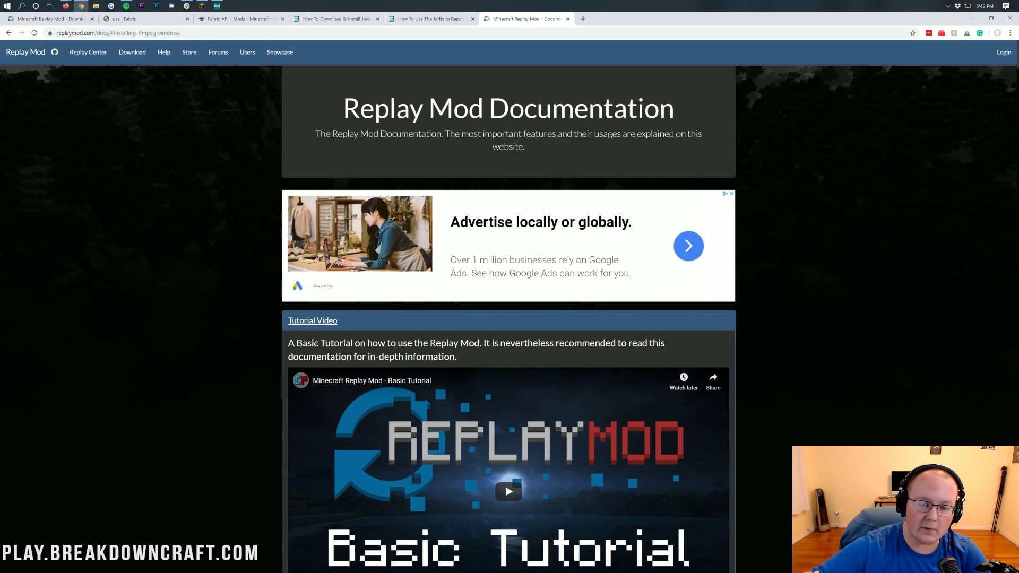
pyautogui.click(51, 18)
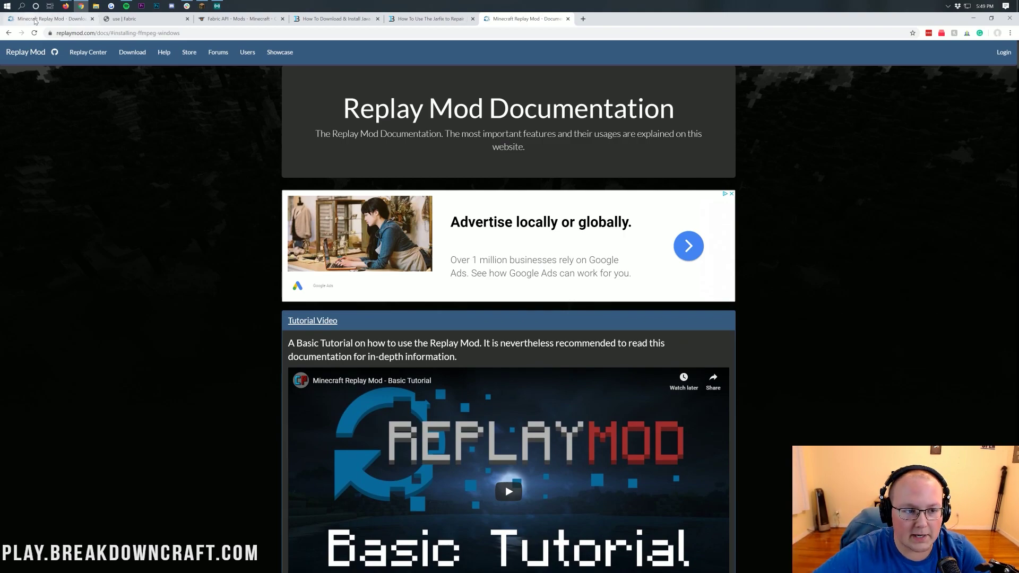
# Step: Highlight Minecraft 1.14.4 and the 24/7 Uptime, Support and One Click Modpacks headings on the downloads page
pyautogui.moveTo(291, 330); pyautogui.dragTo(336, 330)
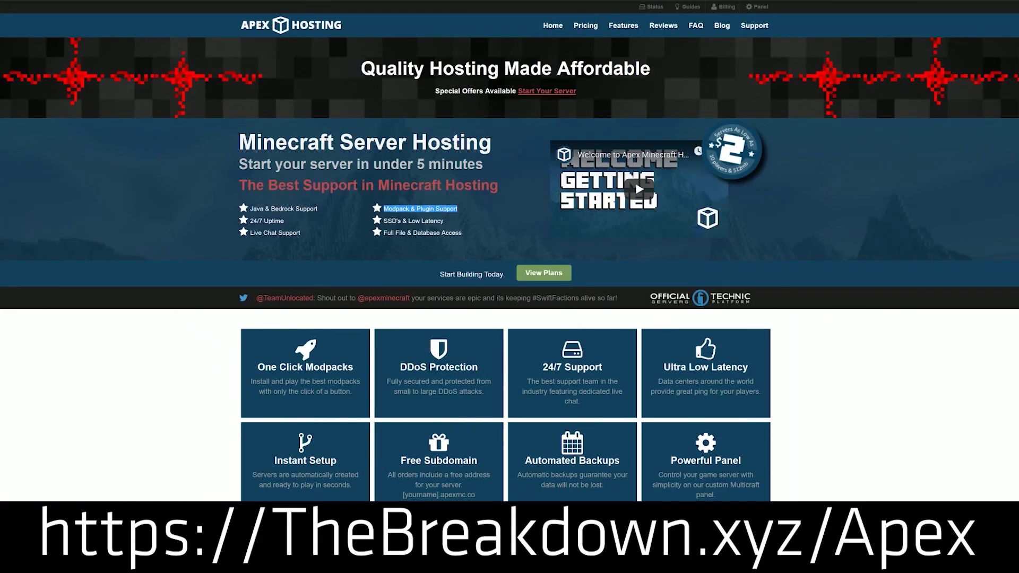
pyautogui.moveTo(300, 221); pyautogui.dragTo(252, 219)
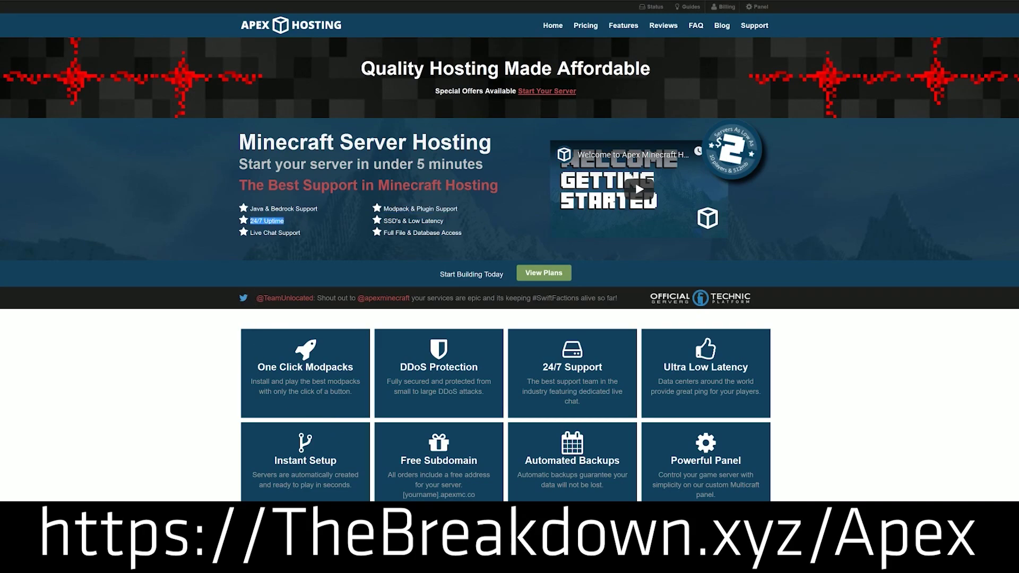
pyautogui.moveTo(619, 368); pyautogui.dragTo(540, 368)
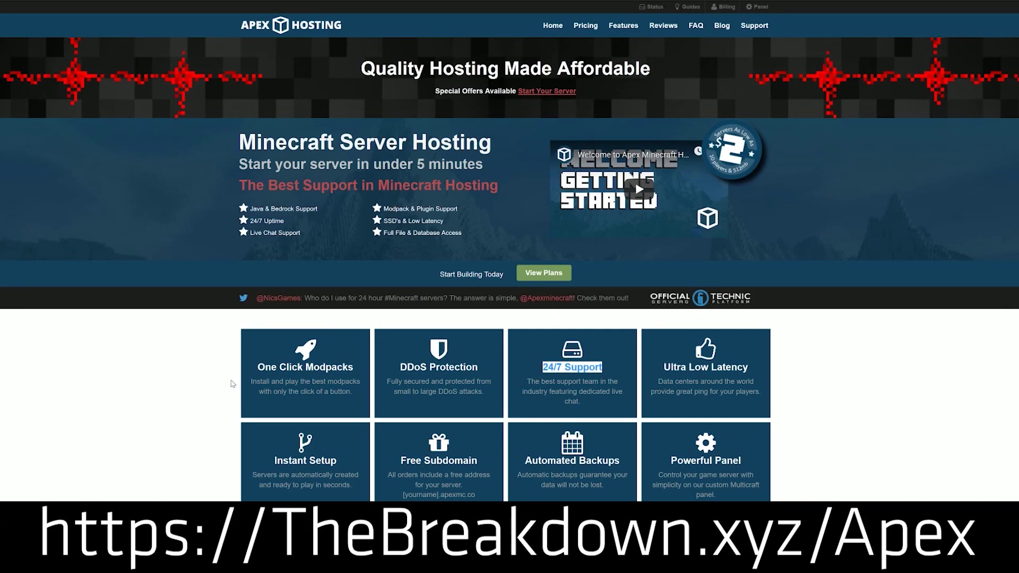
pyautogui.click(246, 373)
pyautogui.moveTo(246, 373); pyautogui.dragTo(357, 371)
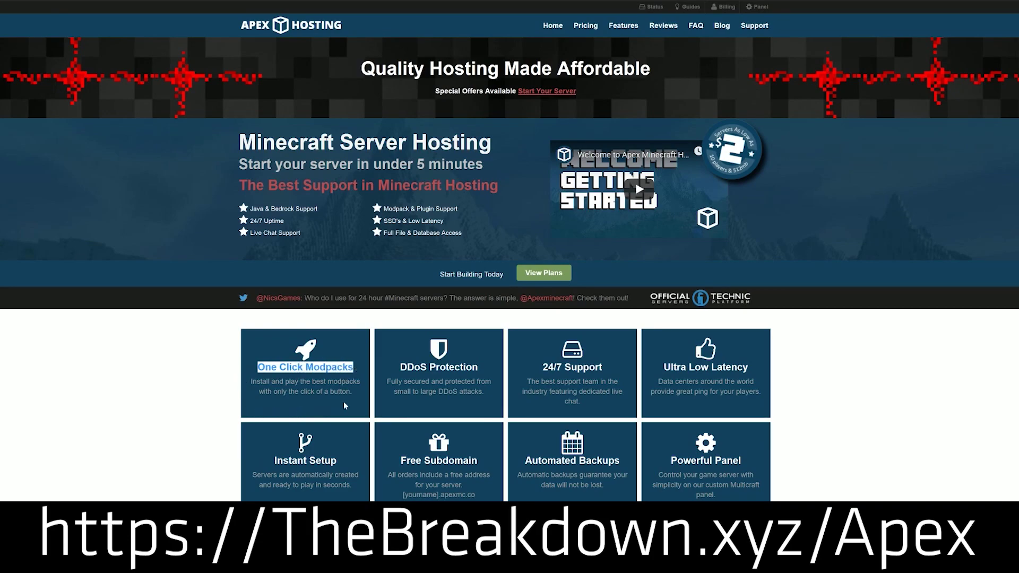
pyautogui.scroll(-5, 201, 394)
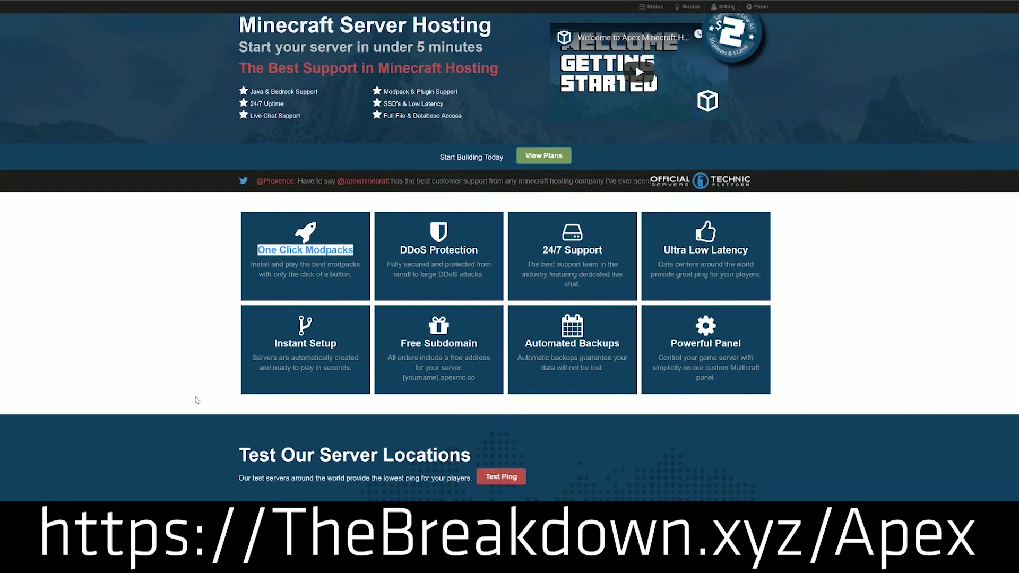
pyautogui.scroll(-5, 207, 368)
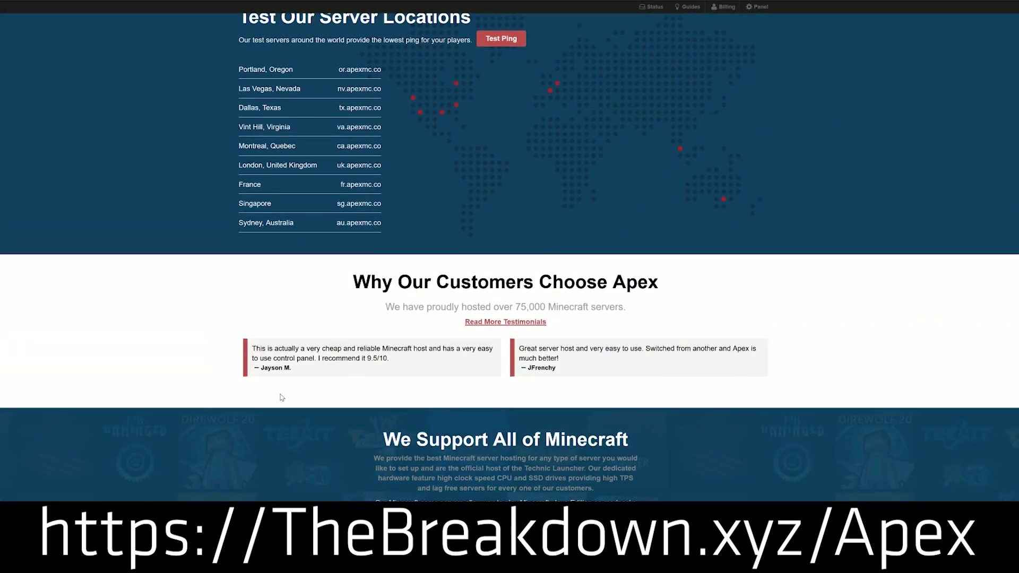
pyautogui.scroll(-3, 709, 454)
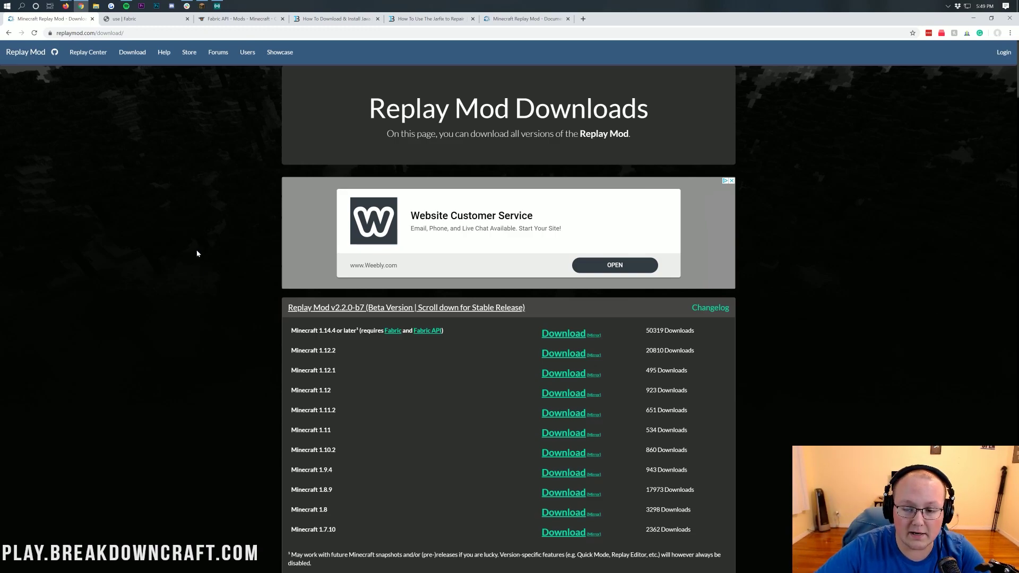
pyautogui.moveTo(750, 115); pyautogui.dragTo(368, 109)
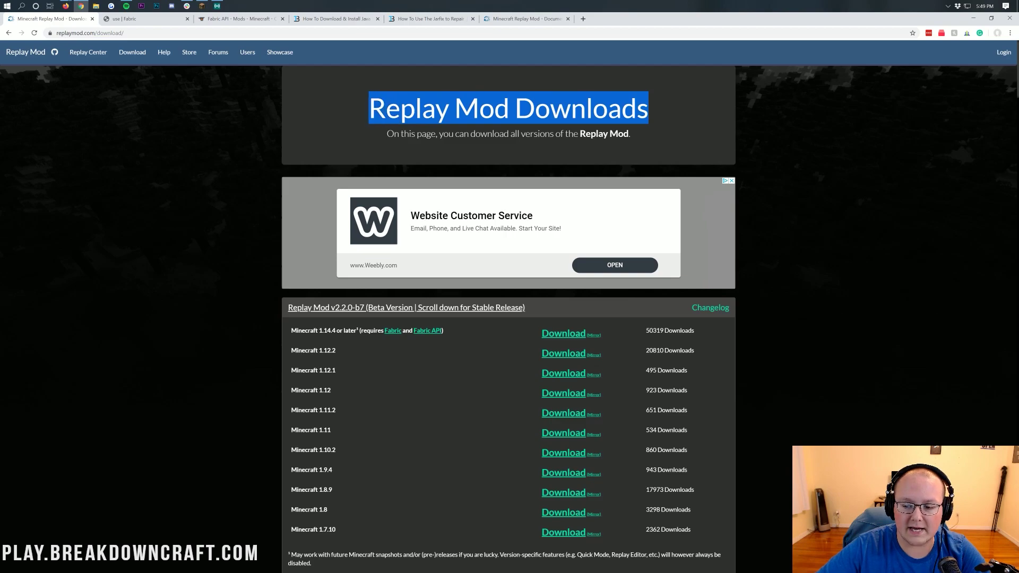
pyautogui.click(130, 210)
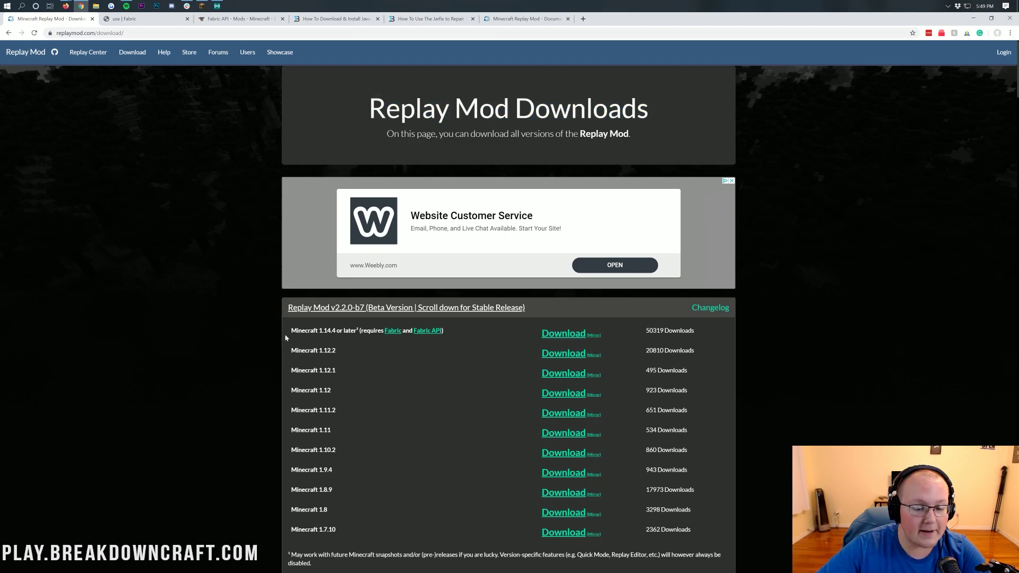
pyautogui.moveTo(290, 331); pyautogui.dragTo(337, 331)
pyautogui.click(366, 329)
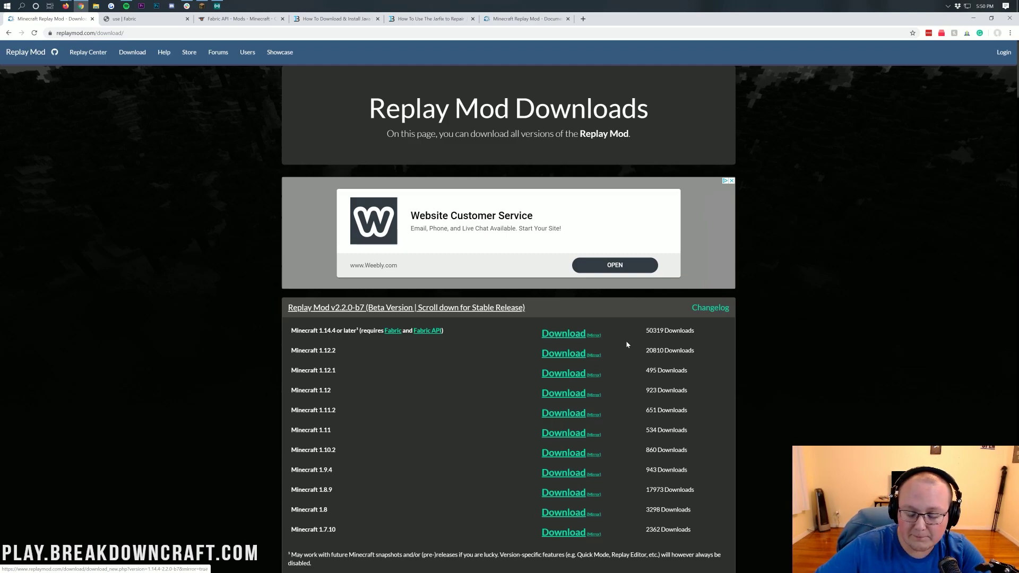
# Step: Start the Minecraft 1.14.4 mirror download and allow the site's pop-ups
pyautogui.click(594, 336)
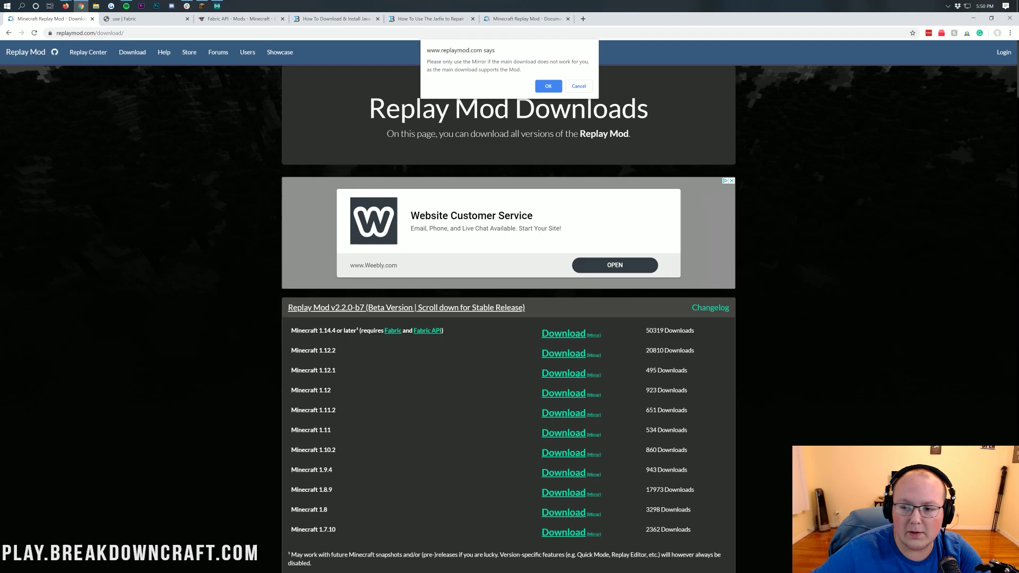
pyautogui.click(545, 87)
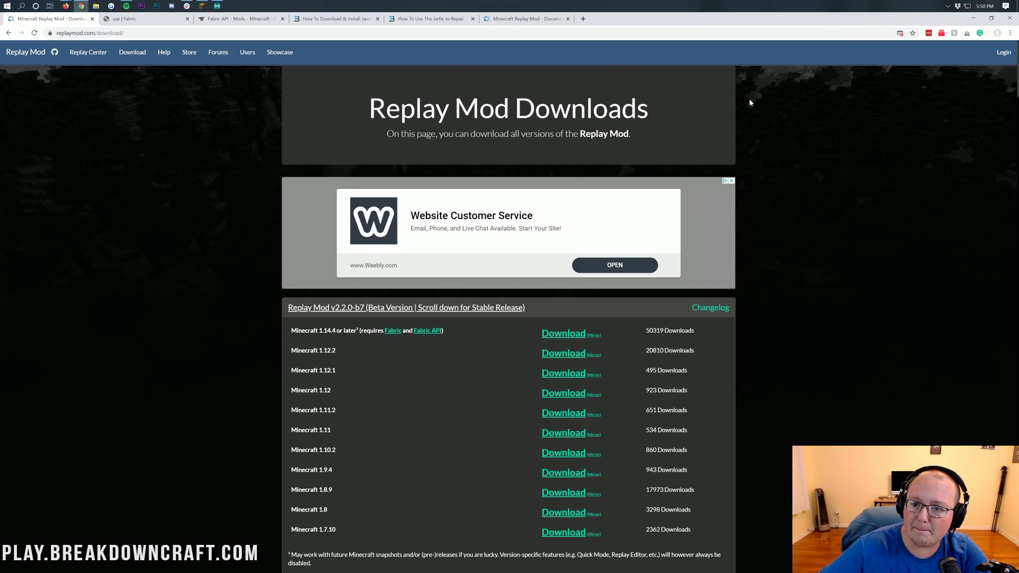
pyautogui.click(900, 34)
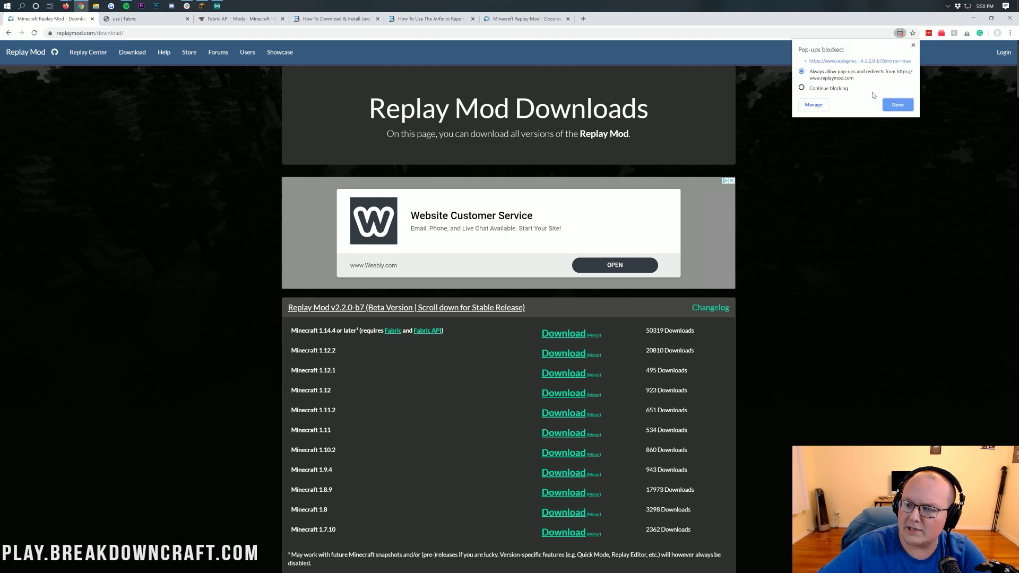
pyautogui.click(887, 105)
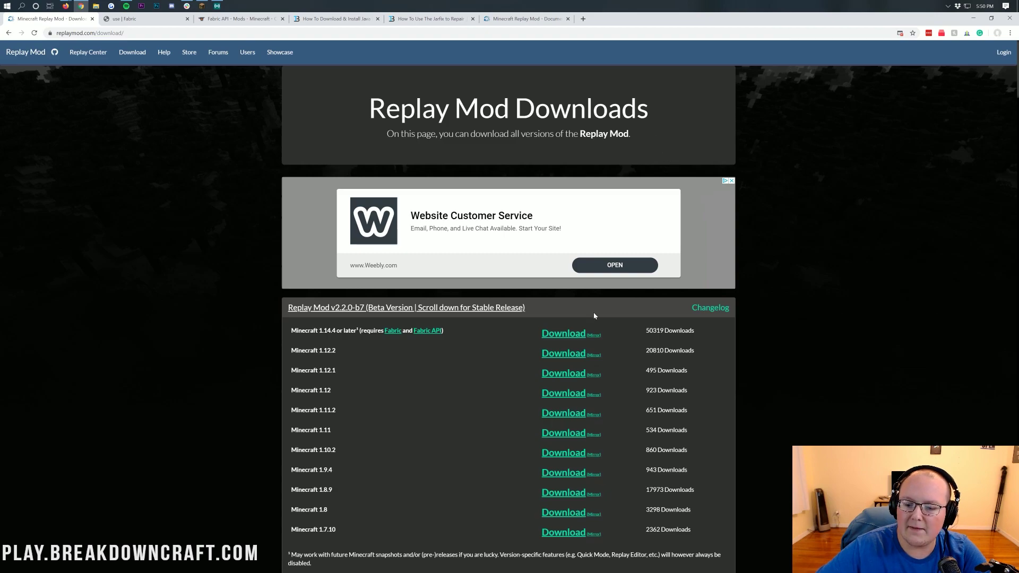
# Step: Retry the 1.14.4 mirror download and keep the Replay Mod jar despite the warning
pyautogui.click(593, 334)
pyautogui.click(548, 85)
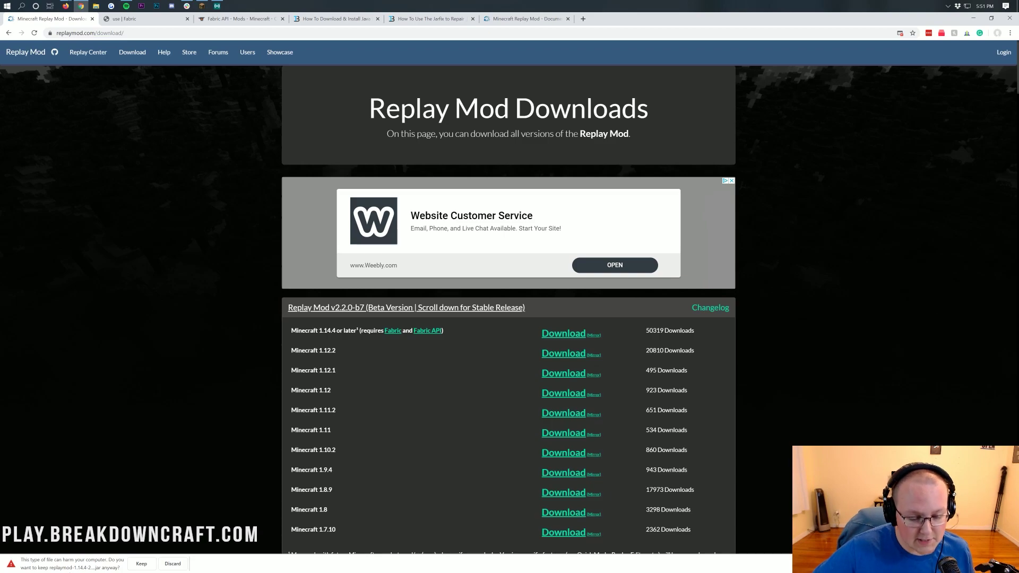
pyautogui.click(141, 564)
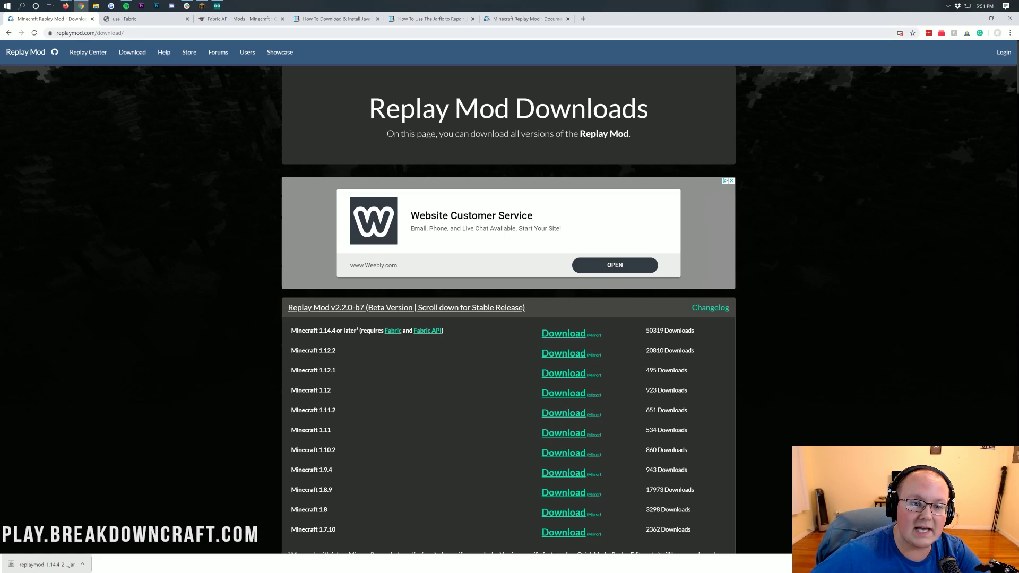
pyautogui.click(150, 21)
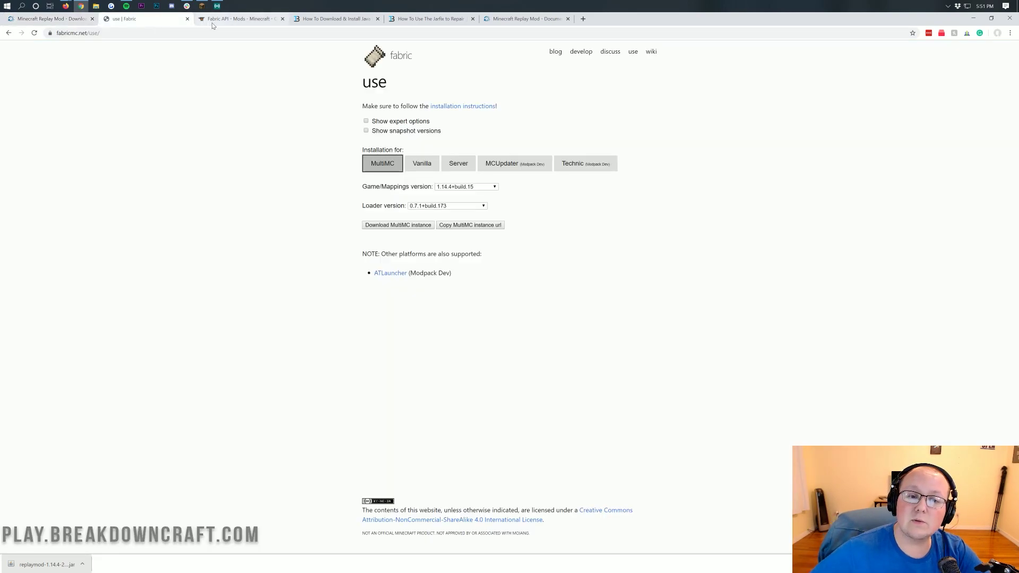
# Step: Download the universal .JAR Fabric installer for vanilla Minecraft and keep it despite the warning
pyautogui.click(239, 18)
pyautogui.click(136, 20)
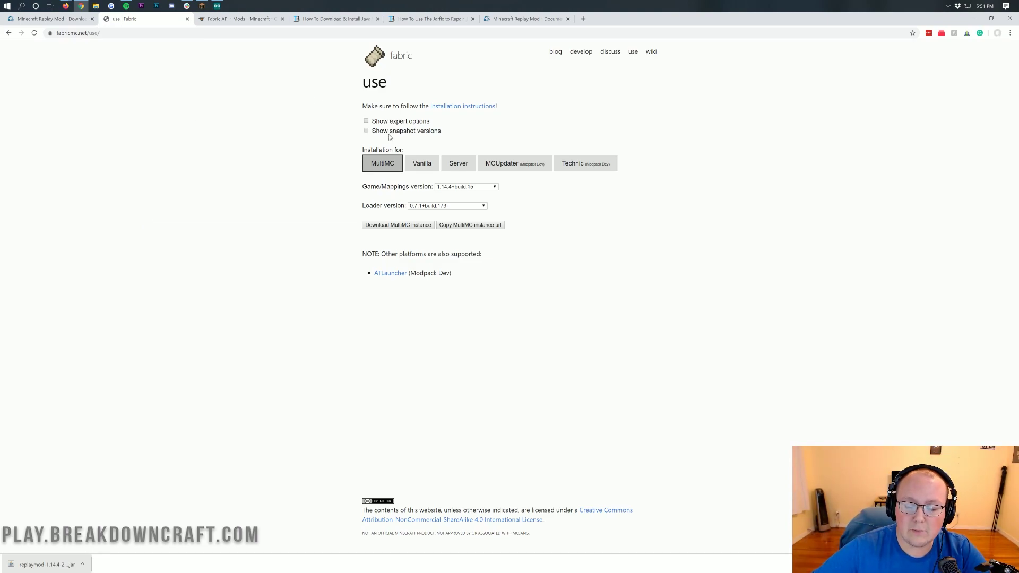
pyautogui.click(423, 163)
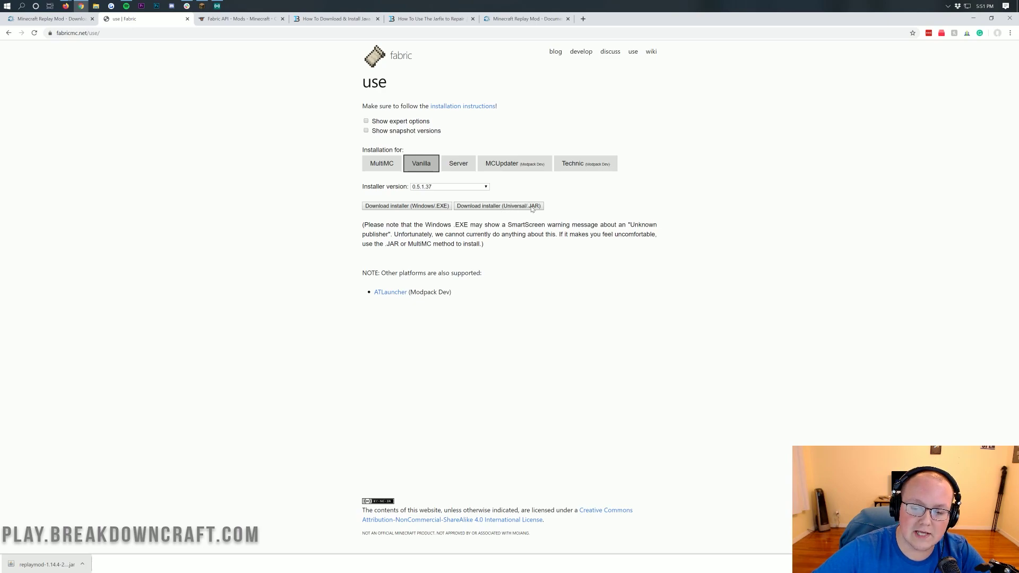
pyautogui.click(497, 209)
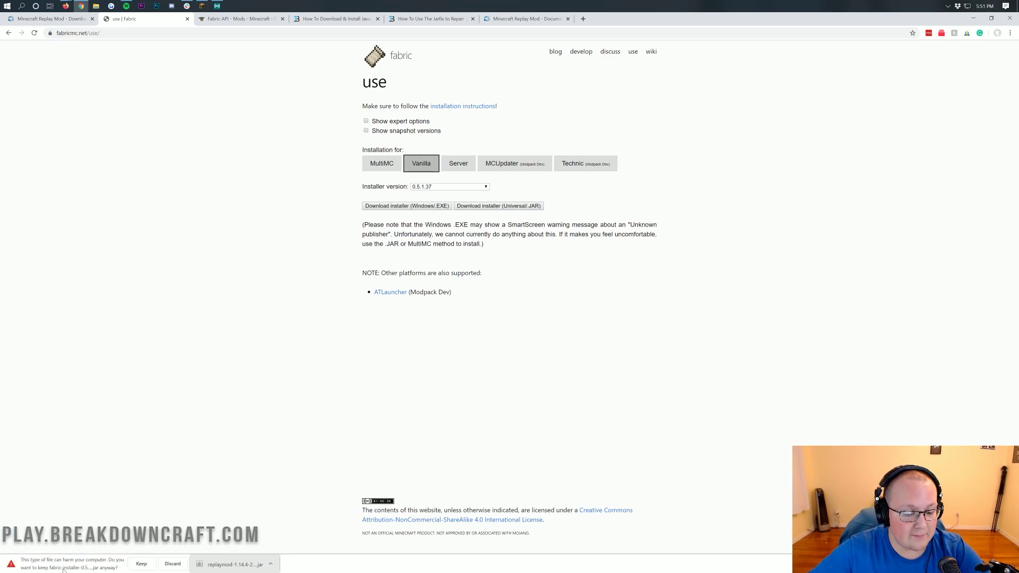
pyautogui.click(147, 564)
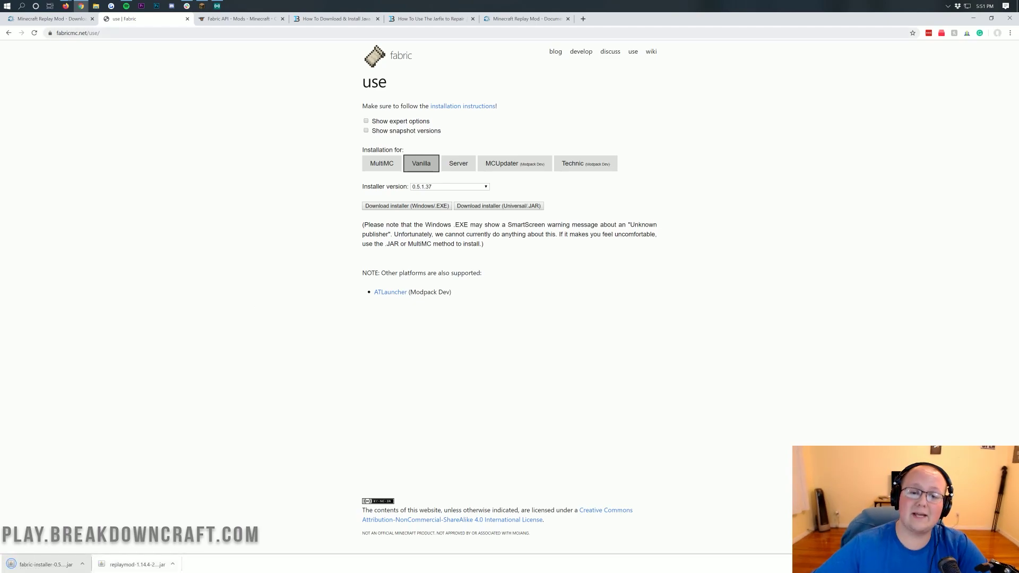
pyautogui.click(245, 21)
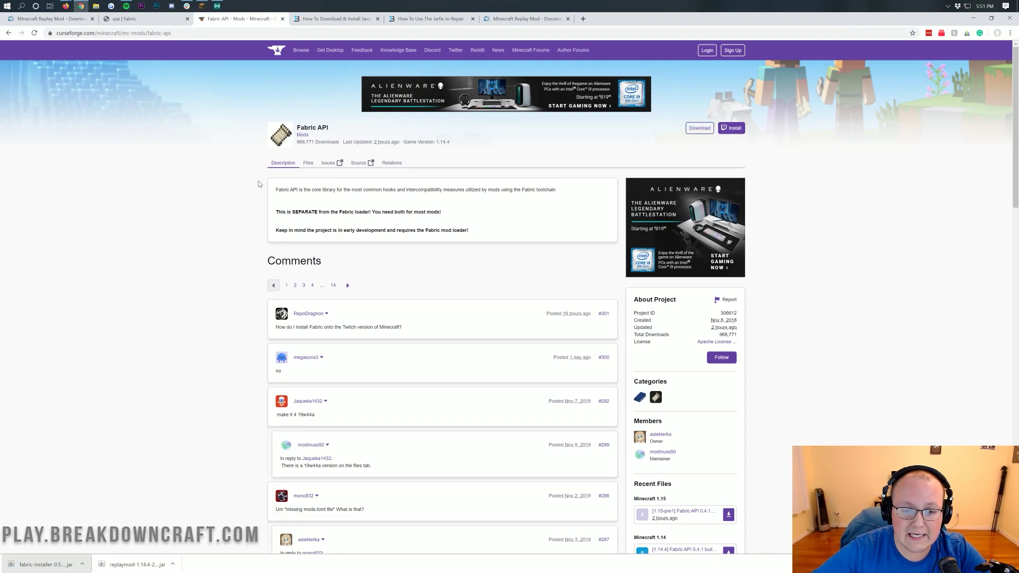
# Step: Download the Fabric API 0.4.1 build for Minecraft 1.14.4 from Recent Files and keep it
pyautogui.scroll(-3, 753, 288)
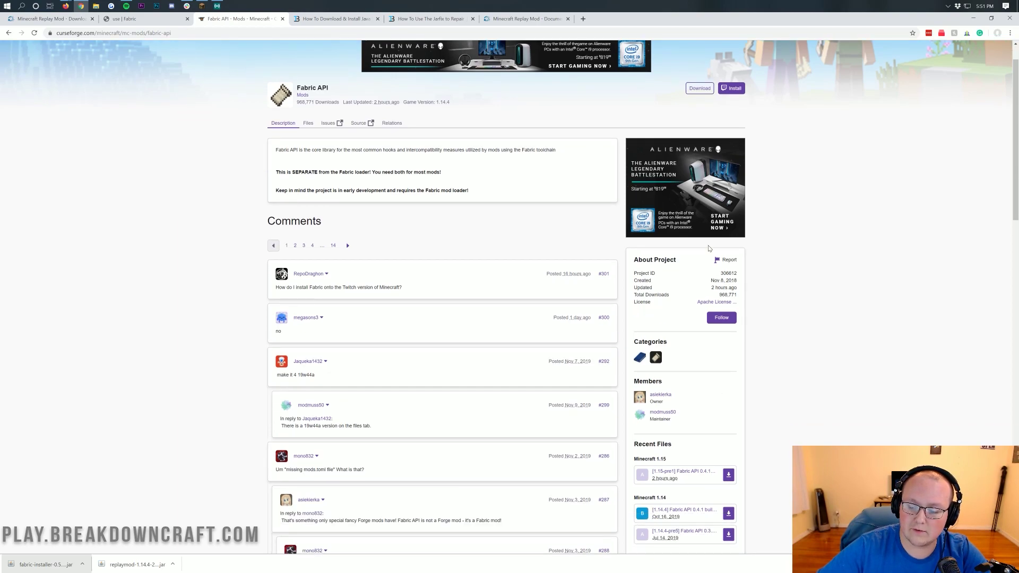
pyautogui.scroll(-2, 721, 118)
pyautogui.moveTo(685, 298); pyautogui.dragTo(634, 299)
pyautogui.click(669, 300)
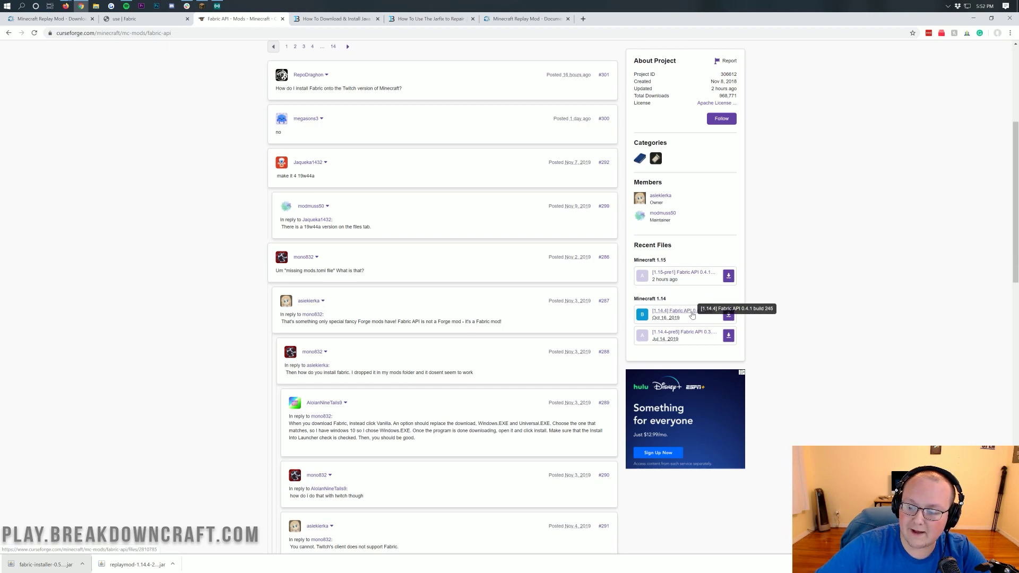
pyautogui.click(728, 315)
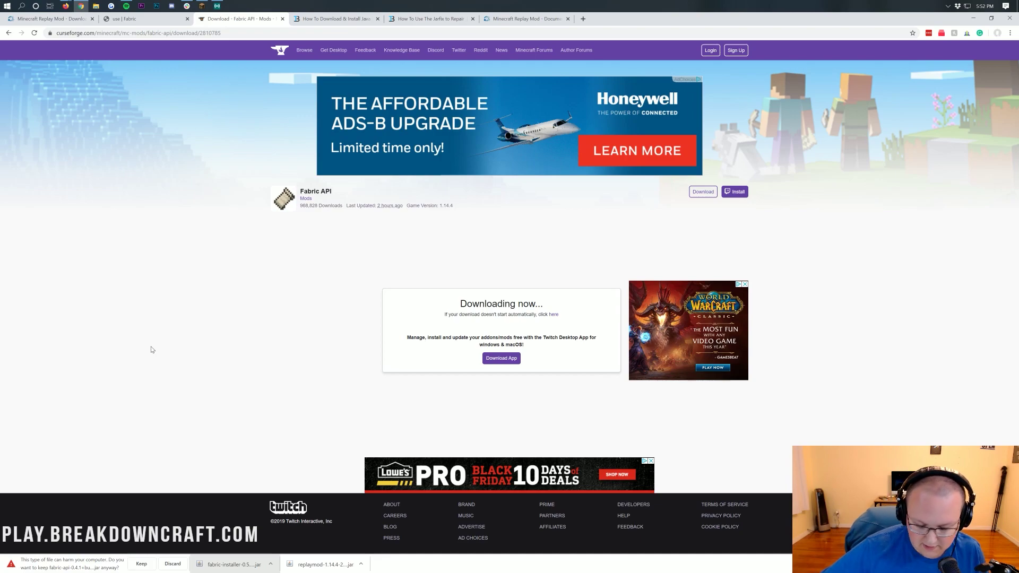
pyautogui.click(142, 564)
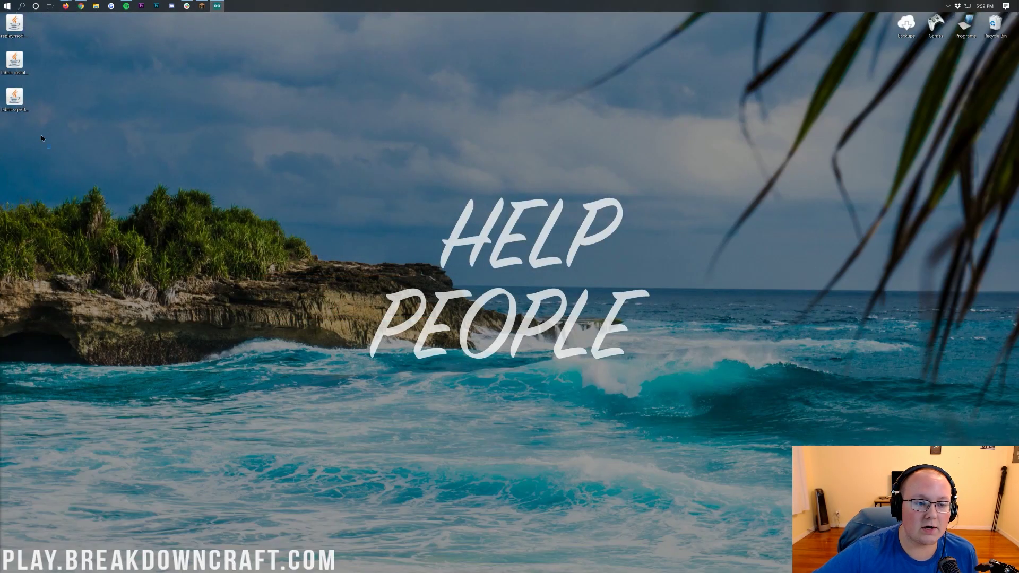
pyautogui.moveTo(42, 138); pyautogui.dragTo(253, 61)
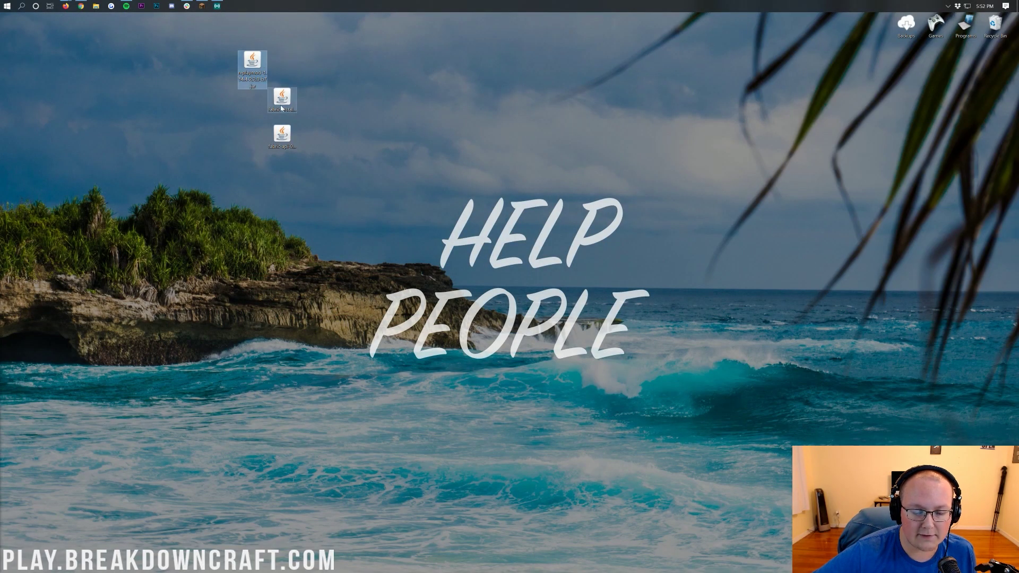
# Step: Place the Fabric installer jar apart from the Replay Mod and Fabric API jars on the desktop
pyautogui.moveTo(282, 109); pyautogui.dragTo(341, 72)
pyautogui.moveTo(281, 139); pyautogui.dragTo(344, 68)
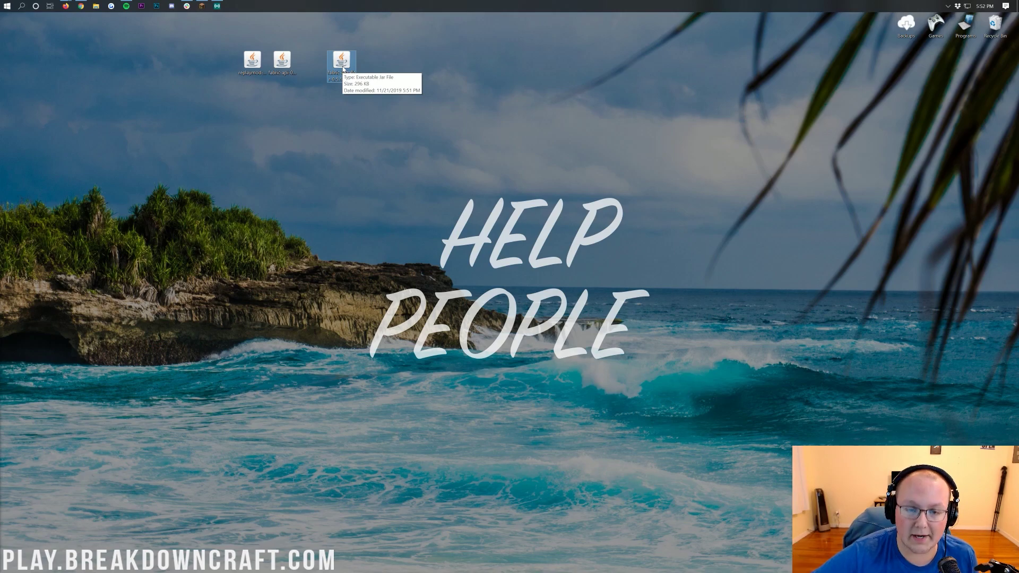
pyautogui.rightClick(342, 64)
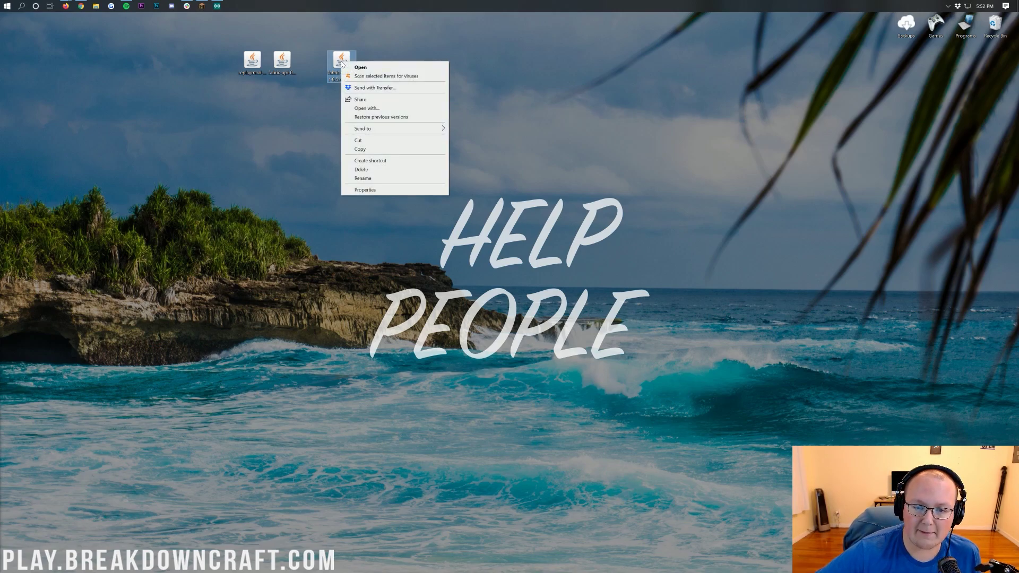
pyautogui.click(360, 109)
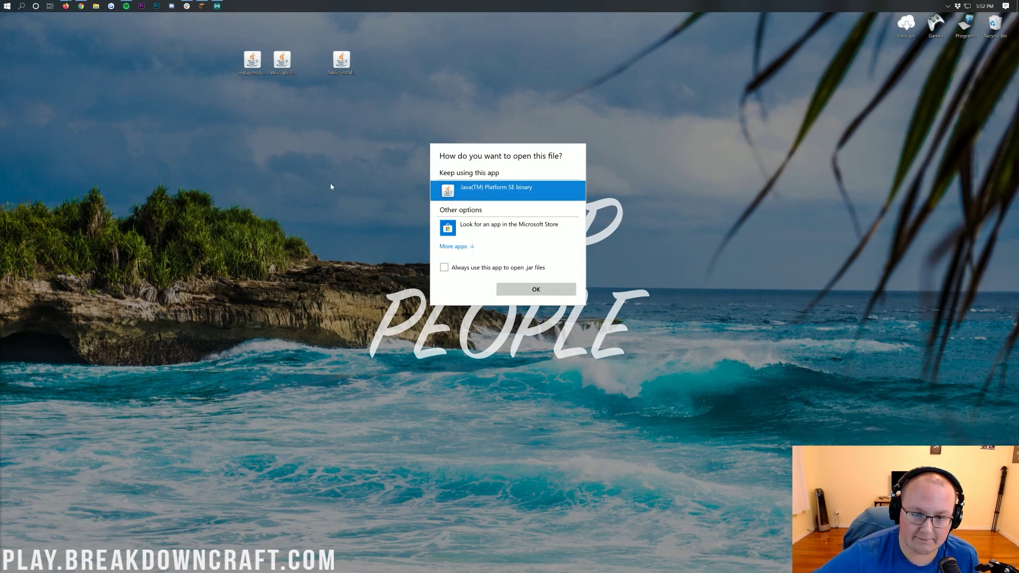
pyautogui.press('Return')
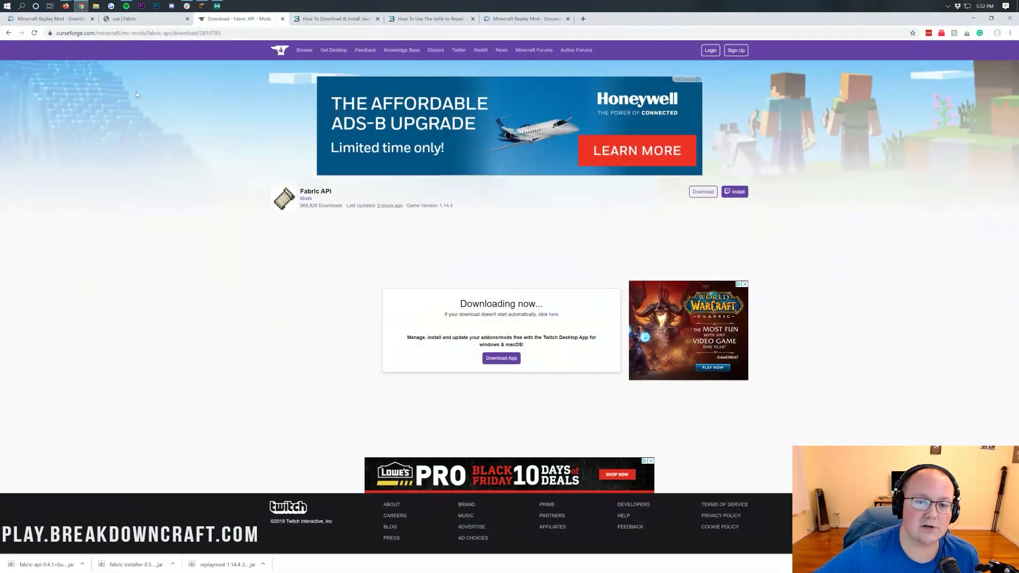
# Step: Read through the 'How To Download & Install Java' guide
pyautogui.click(335, 19)
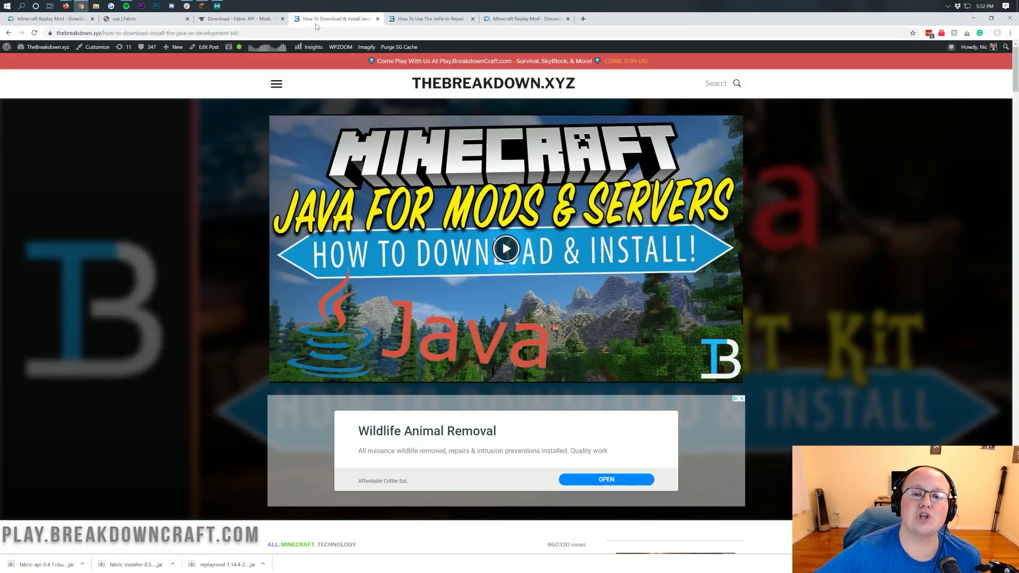
pyautogui.scroll(-5, 319, 244)
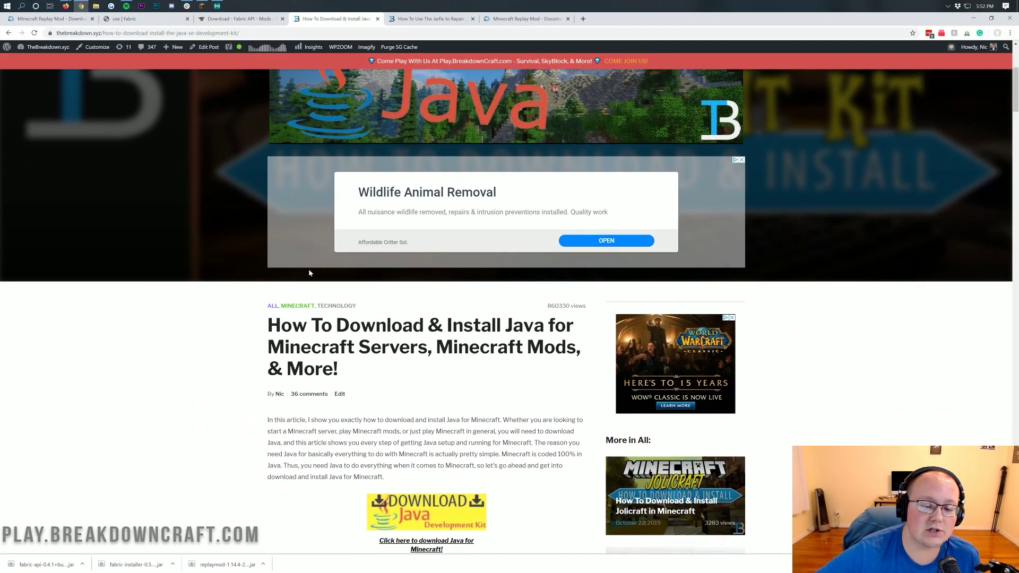
pyautogui.scroll(-6, 310, 273)
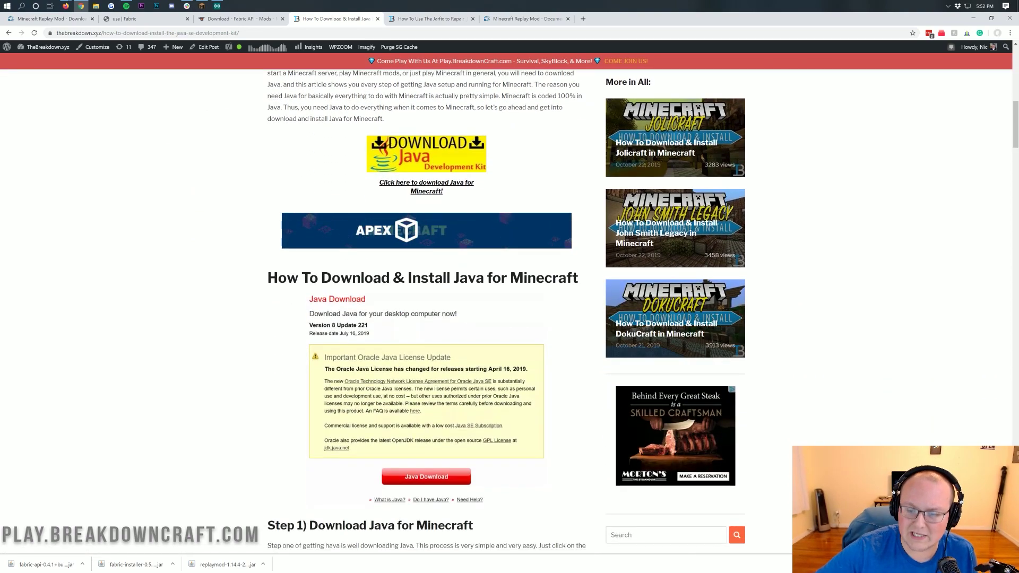
pyautogui.scroll(-10, 310, 272)
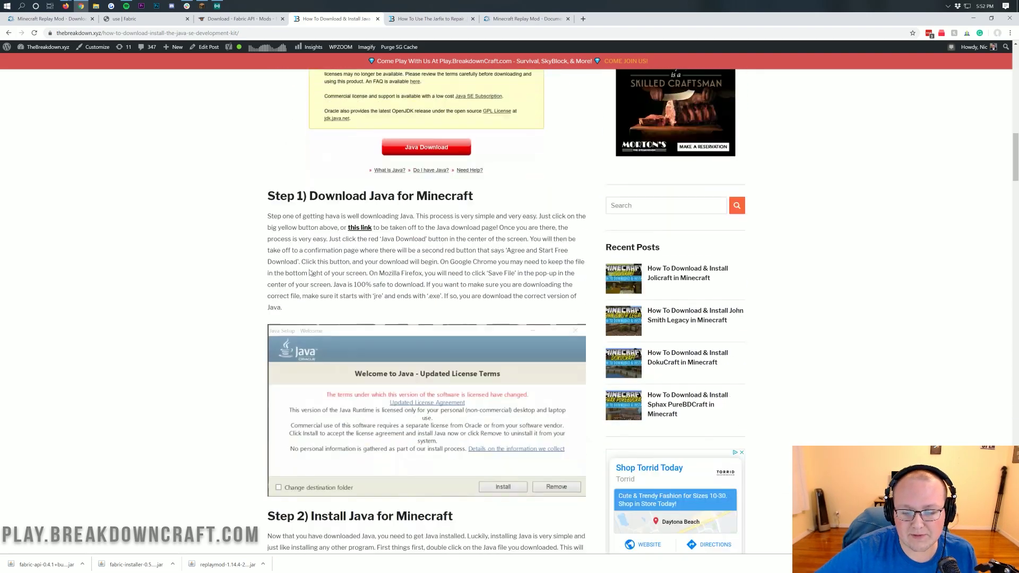
pyautogui.scroll(-5, 310, 272)
pyautogui.scroll(16, 310, 272)
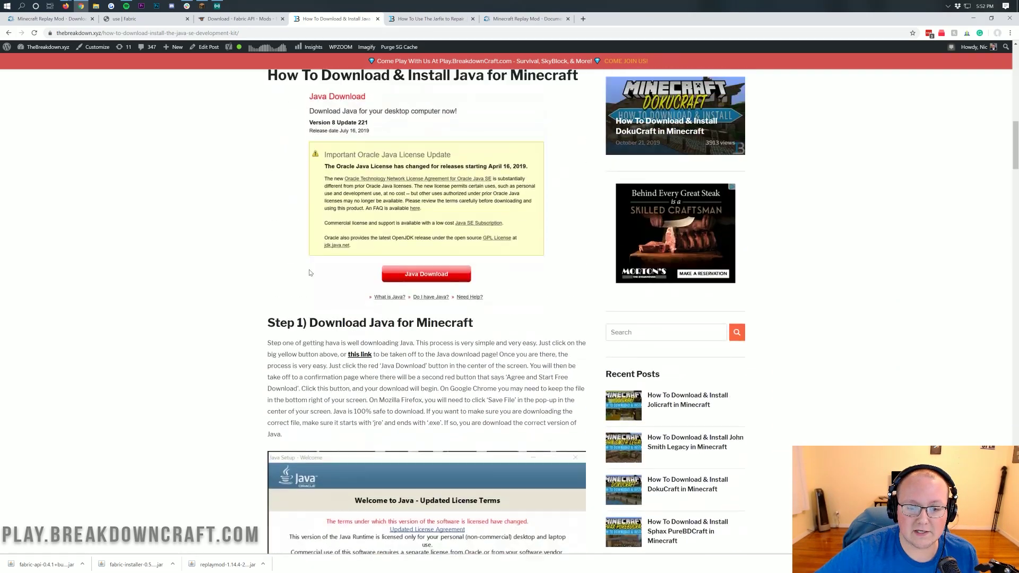
pyautogui.scroll(8, 311, 272)
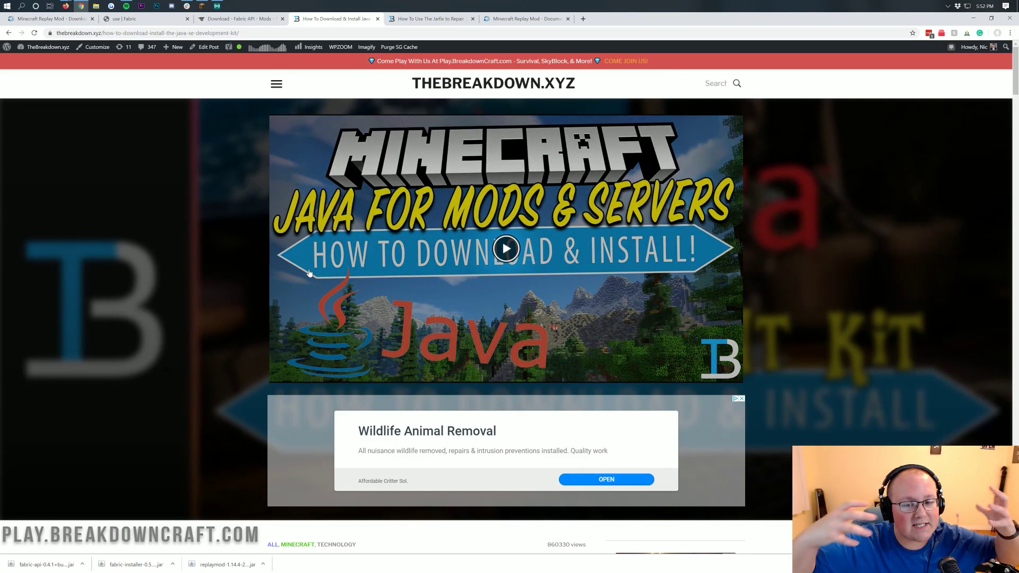
# Step: Read through the 'How To Use The Jarfix' article on repairing .jar files
pyautogui.click(442, 18)
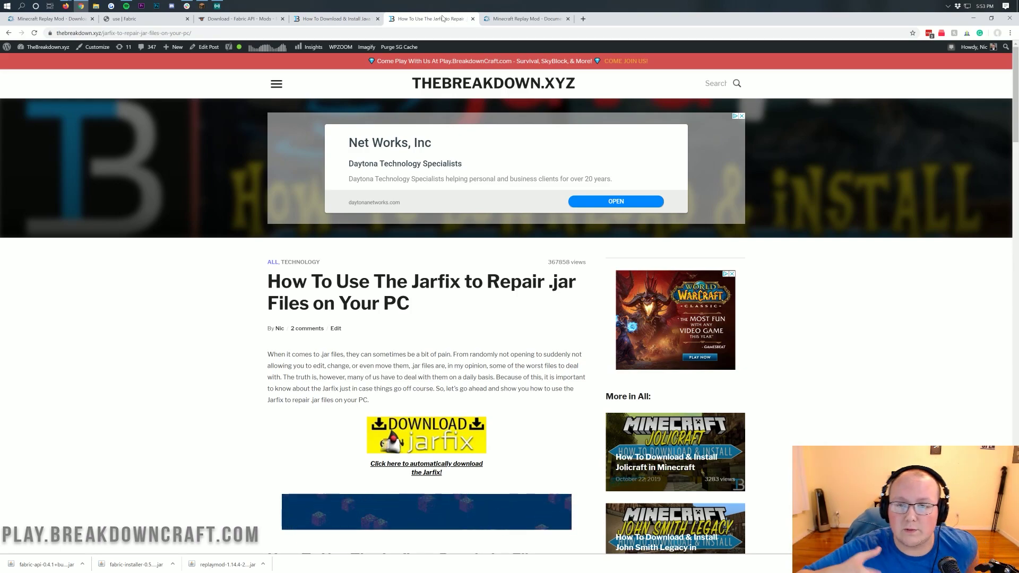
pyautogui.scroll(-6, 510, 297)
pyautogui.scroll(-11, 403, 125)
pyautogui.scroll(4, 403, 126)
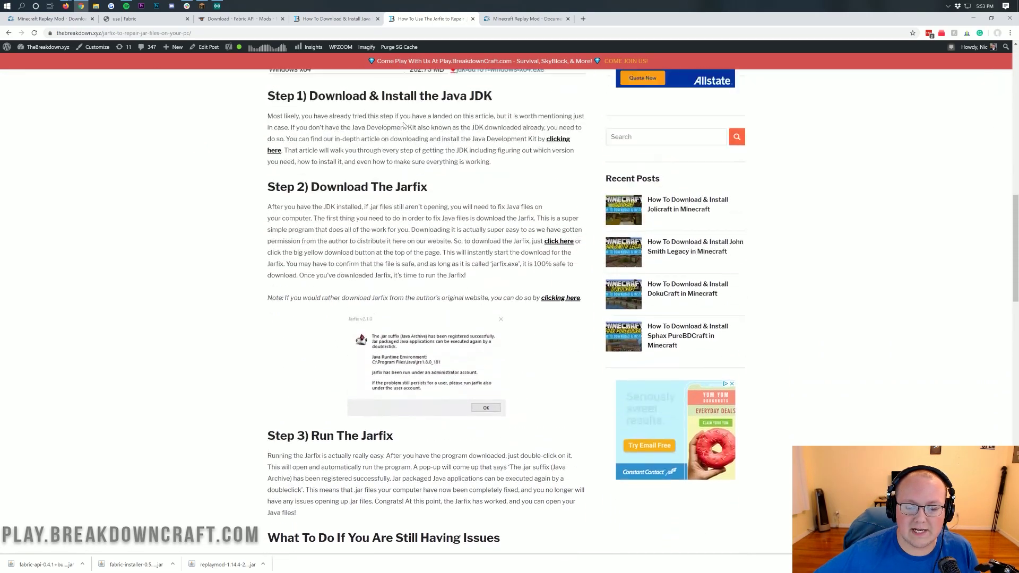
pyautogui.scroll(-5, 403, 125)
pyautogui.scroll(14, 403, 125)
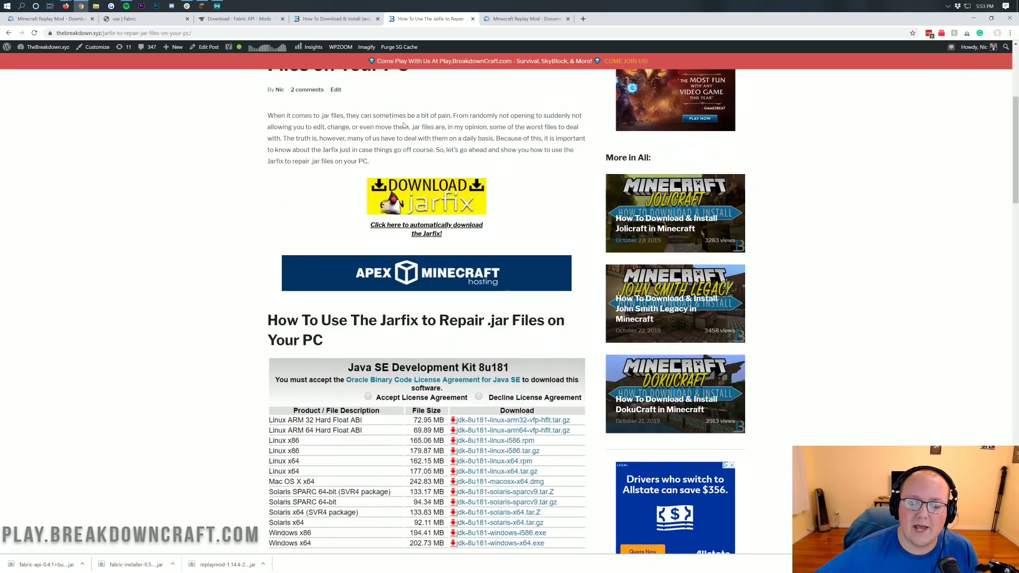
pyautogui.scroll(5, 404, 125)
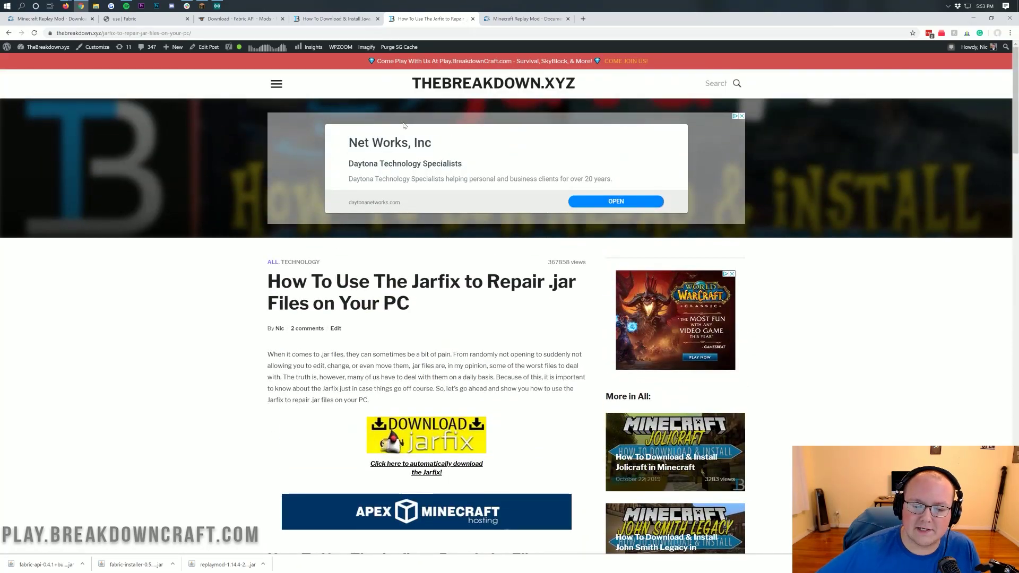
# Step: Run the installer jar with Java and install Fabric Loader 0.7.1+build.173 for Minecraft 1.14.4 with a profile
pyautogui.click(980, 23)
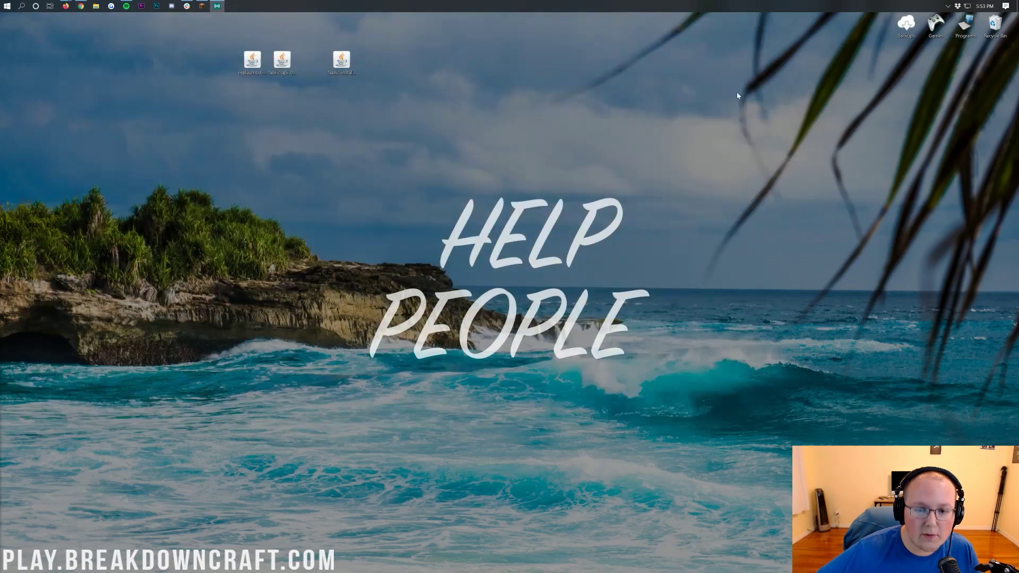
pyautogui.rightClick(336, 63)
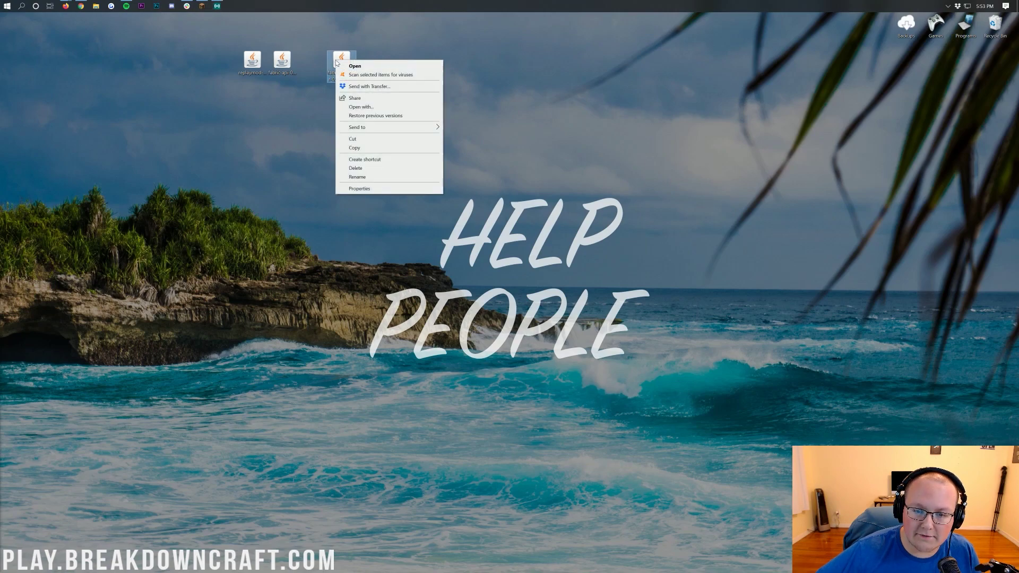
pyautogui.click(351, 107)
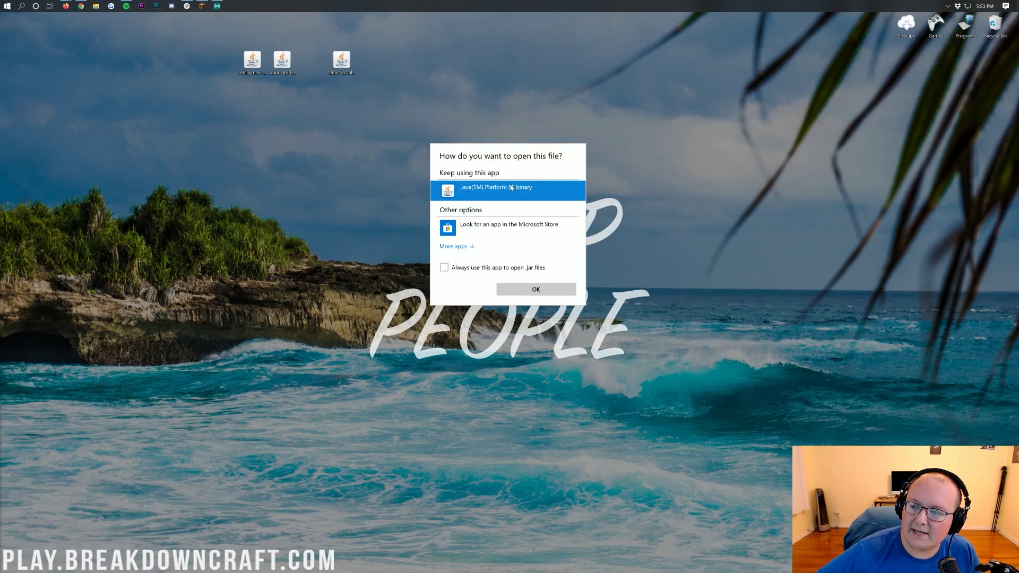
pyautogui.click(530, 291)
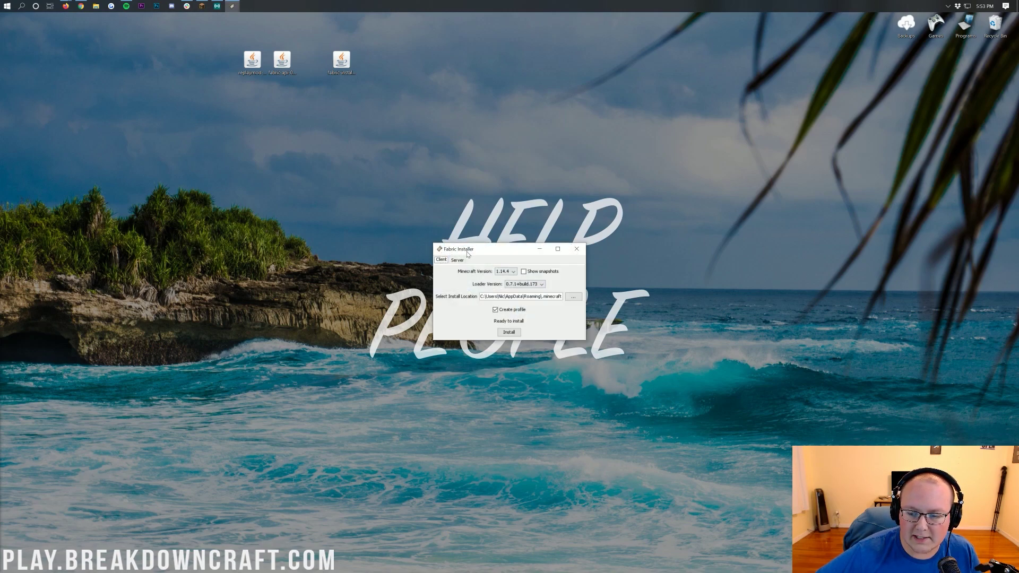
pyautogui.click(513, 332)
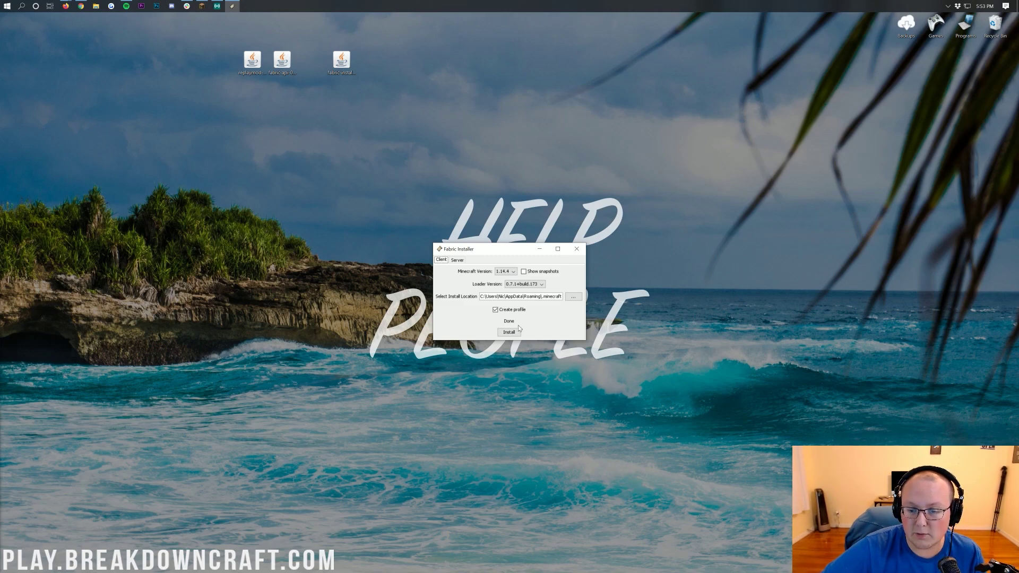
pyautogui.click(576, 249)
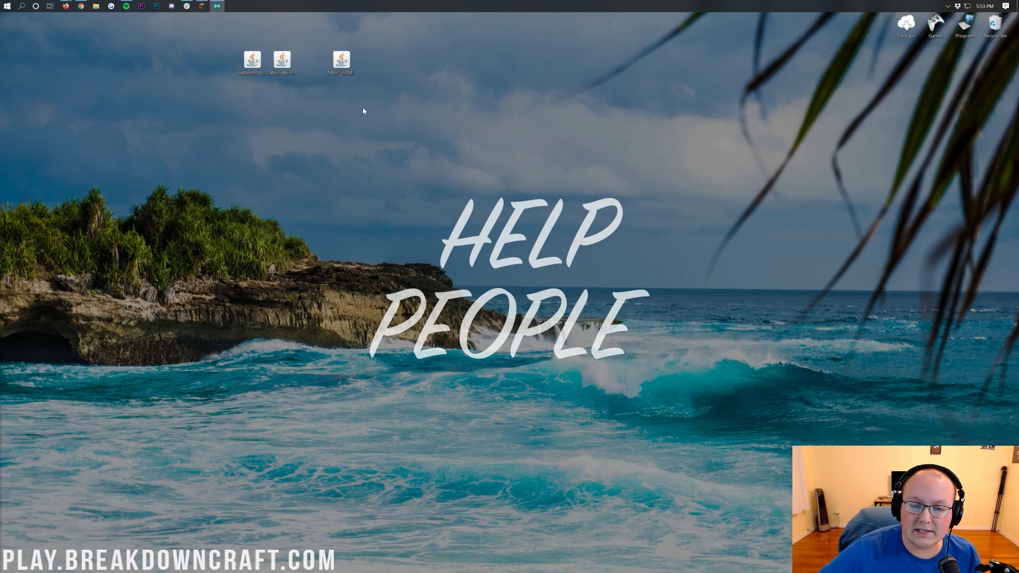
# Step: Launch the Run dialog by searching 'run' from the Start menu
pyautogui.click(282, 61)
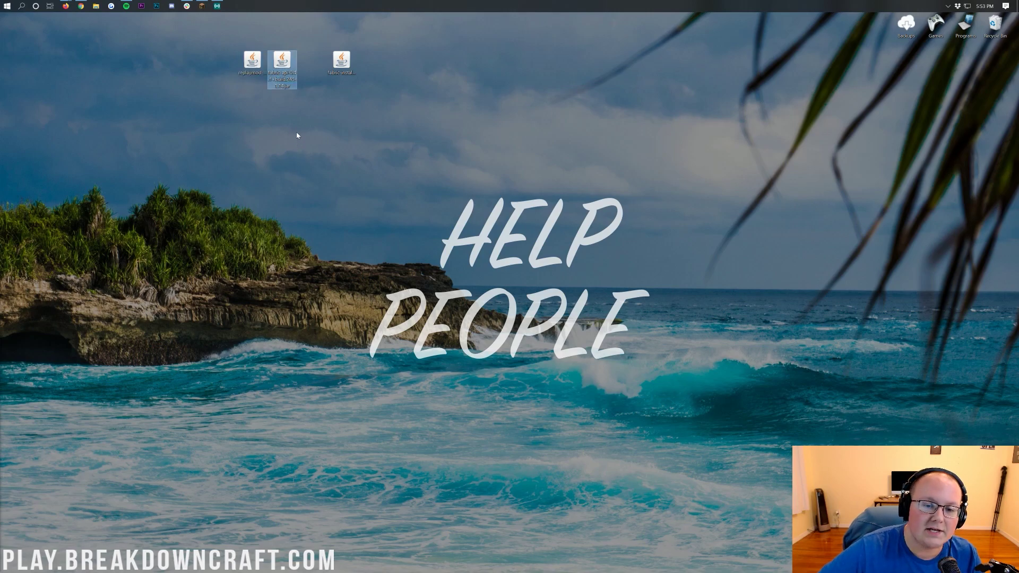
pyautogui.click(296, 133)
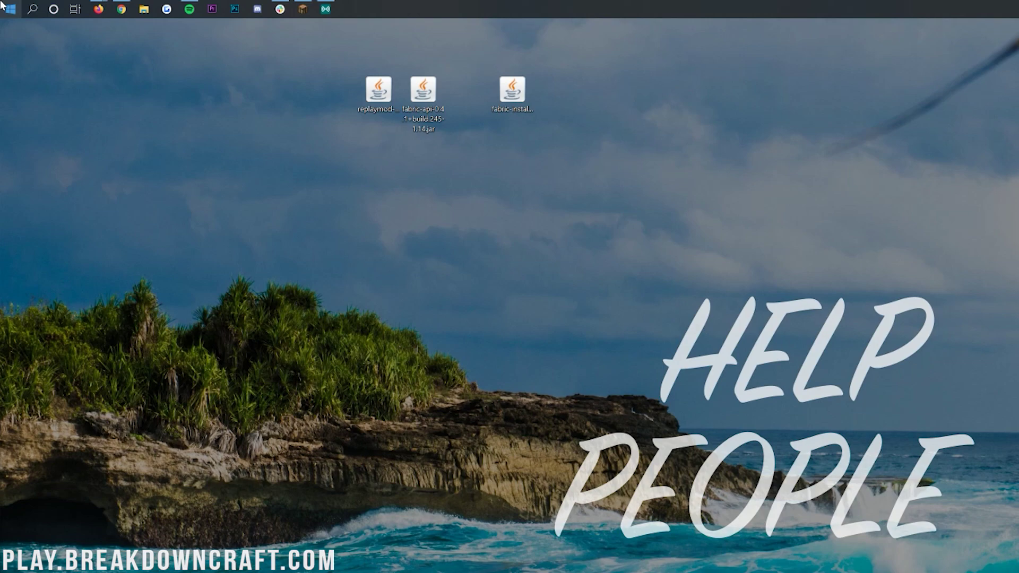
pyautogui.click(2, 6)
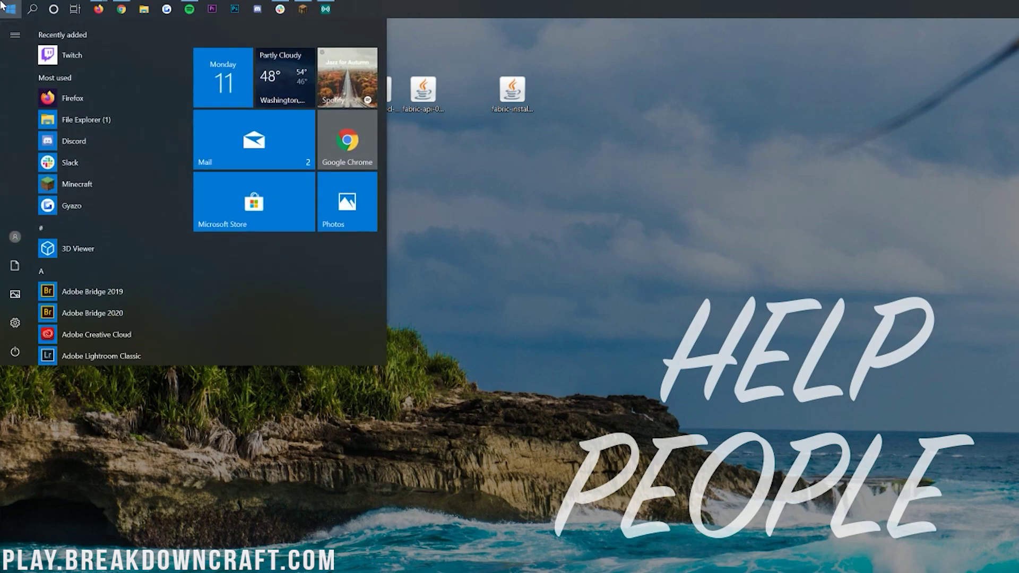
pyautogui.write('run')
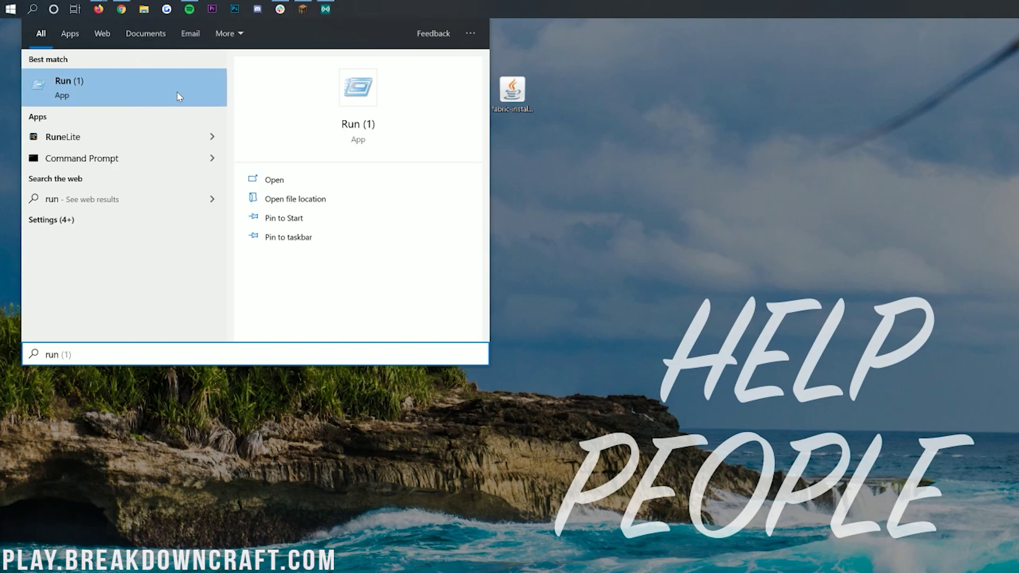
pyautogui.click(154, 102)
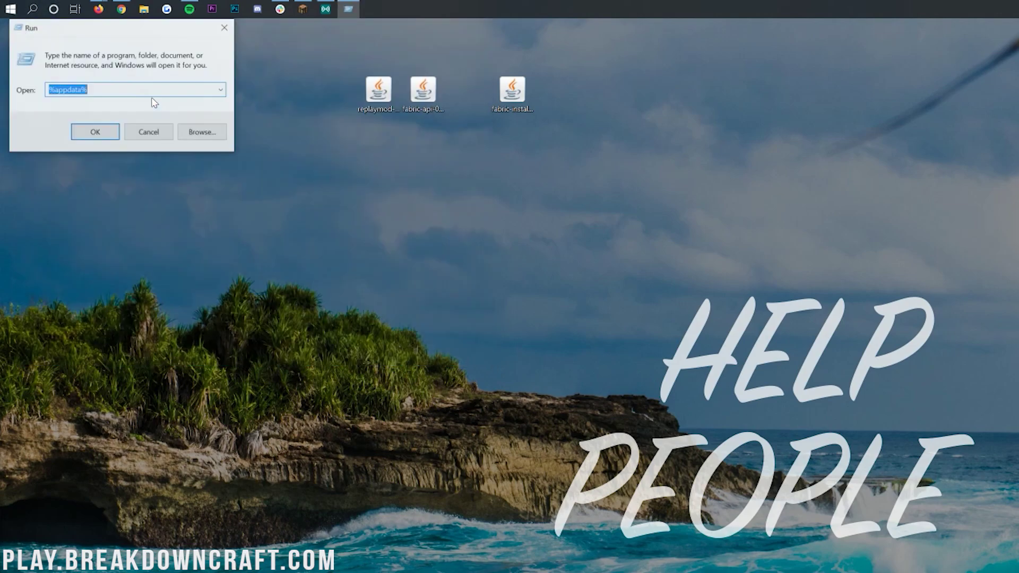
# Step: Enter %appdata% in the Run dialog's Open field to open the Roaming folder
pyautogui.moveTo(86, 34); pyautogui.dragTo(96, 52)
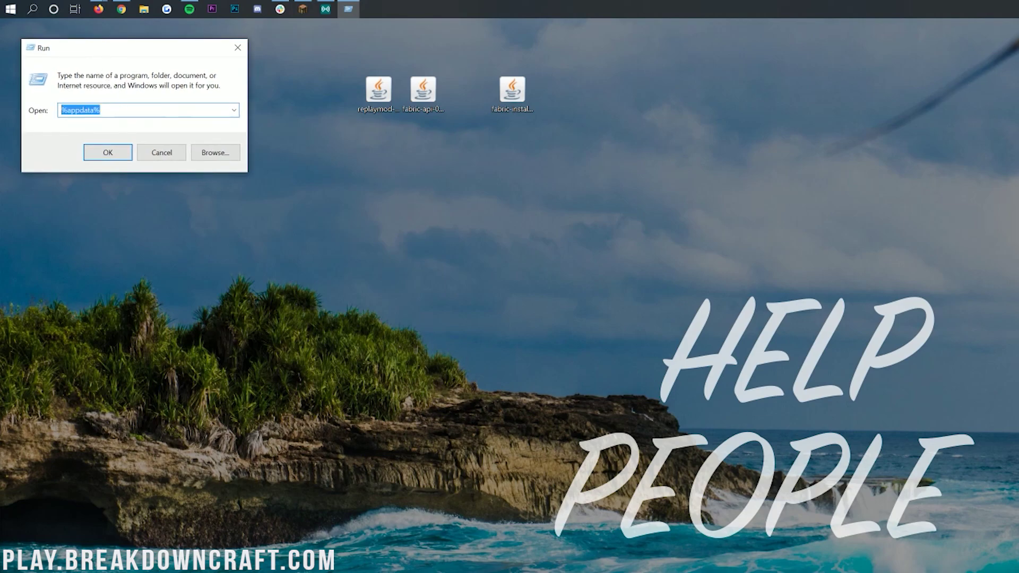
pyautogui.press('BackSpace')
pyautogui.write('%ap')
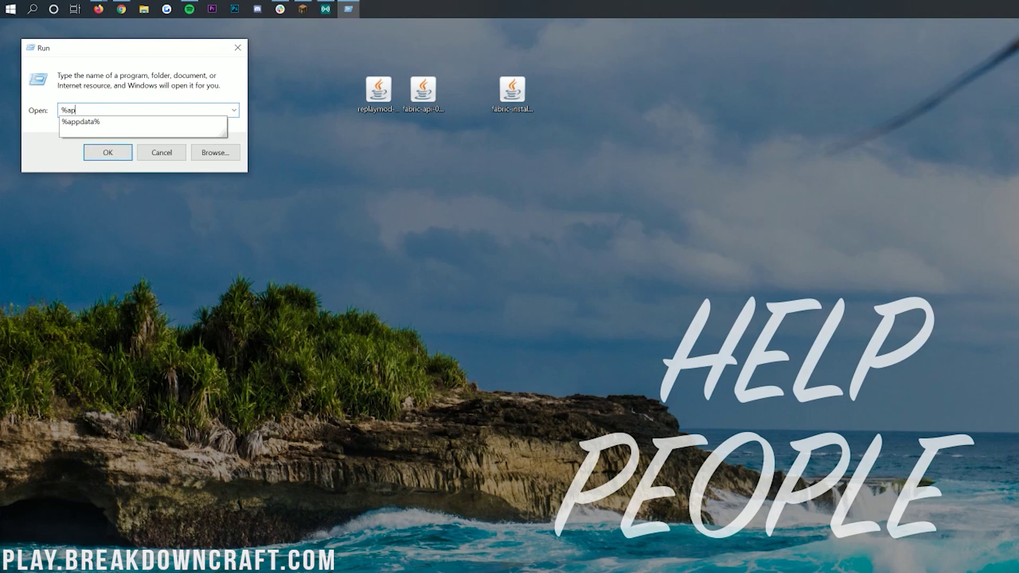
pyautogui.write('pdata%')
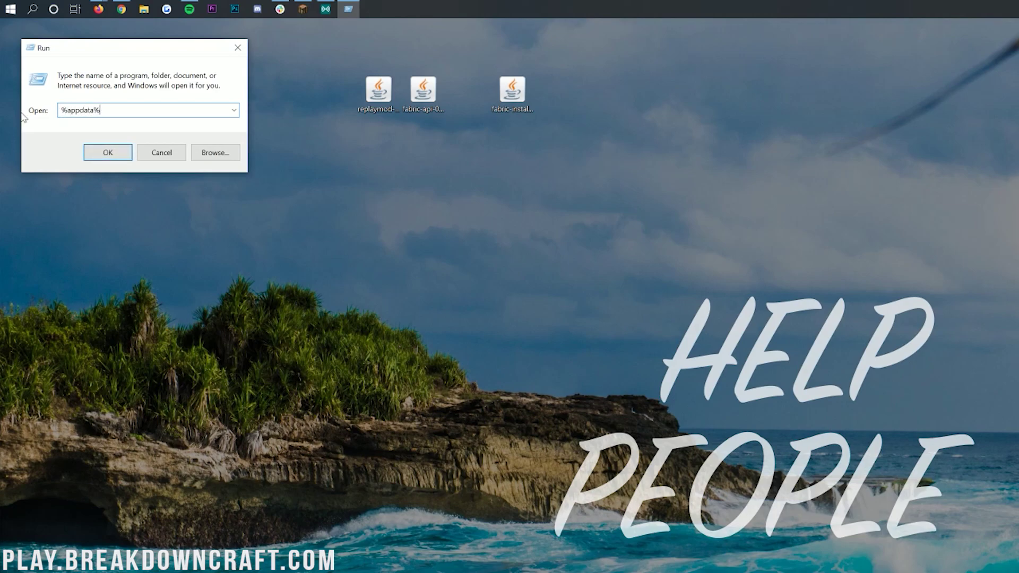
pyautogui.press('Return')
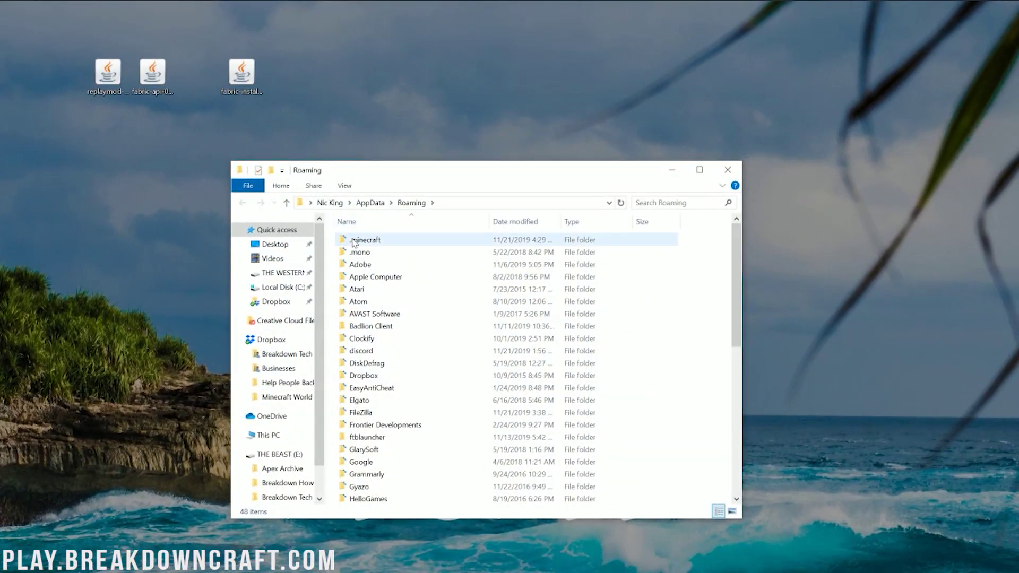
# Step: Create a new folder named 'mods' inside .minecraft and open it
pyautogui.doubleClick(387, 242)
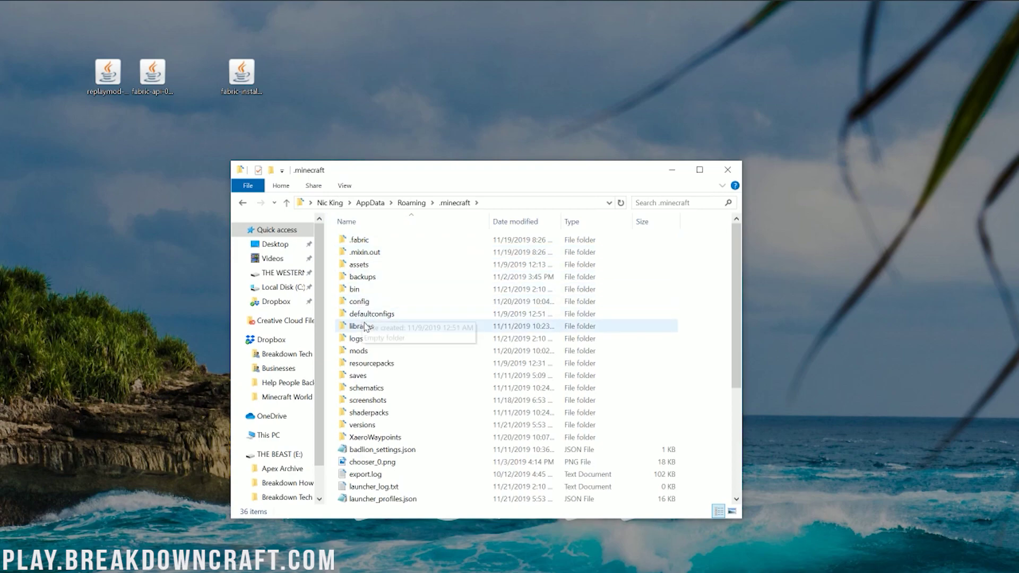
pyautogui.click(366, 351)
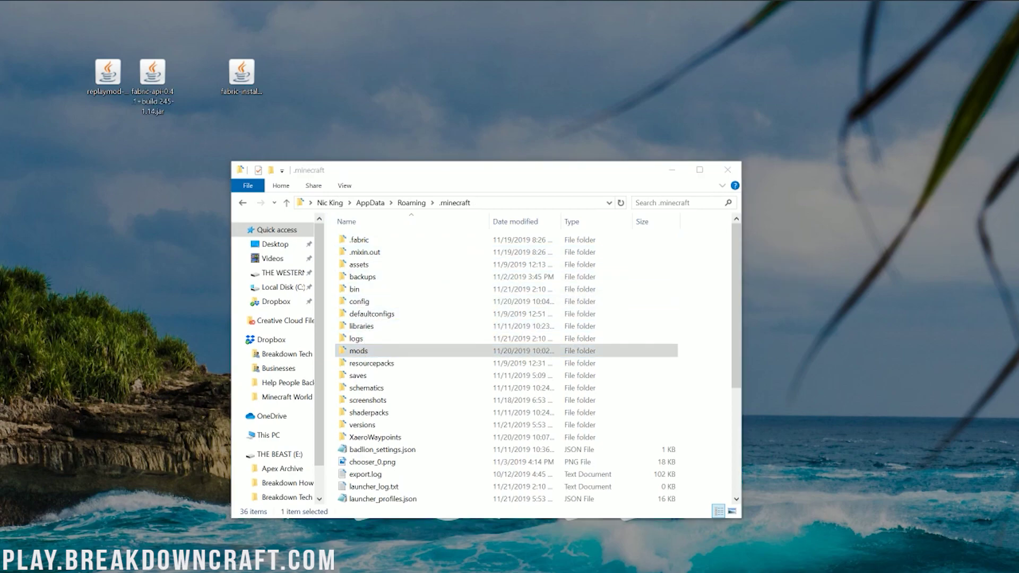
pyautogui.rightClick(330, 234)
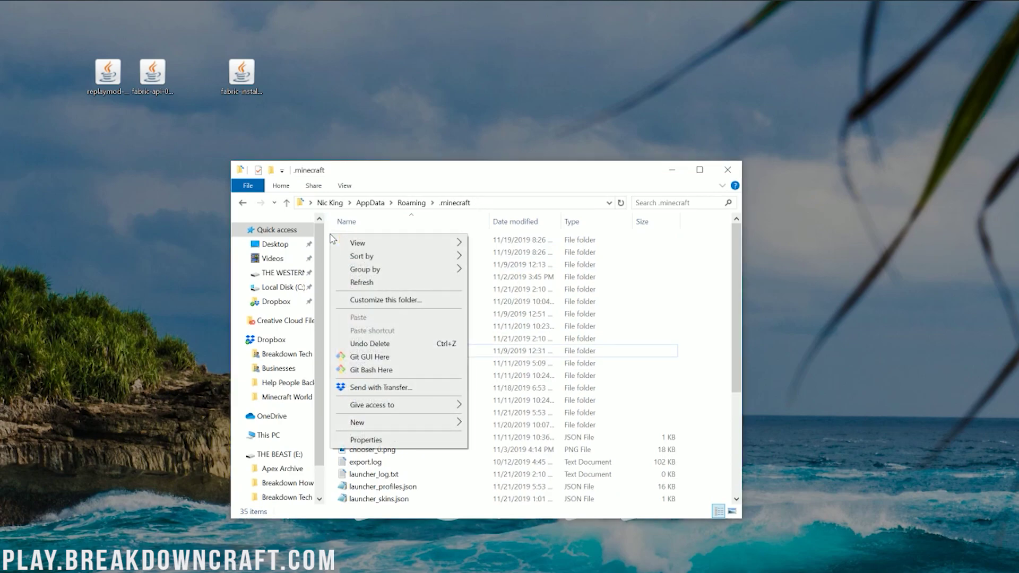
pyautogui.moveTo(379, 423)
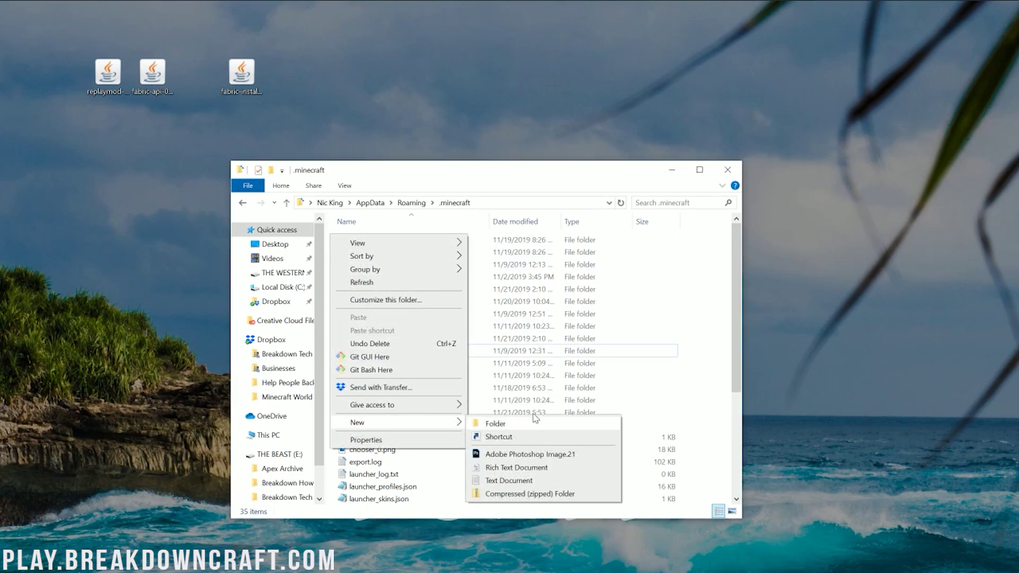
pyautogui.click(534, 424)
pyautogui.write('mods')
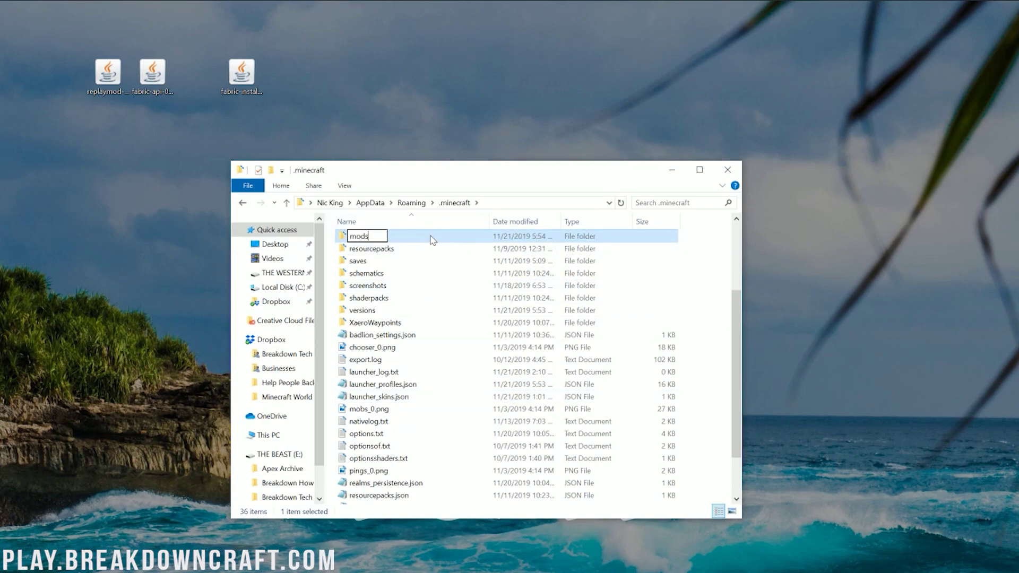
pyautogui.press('Return')
pyautogui.doubleClick(412, 240)
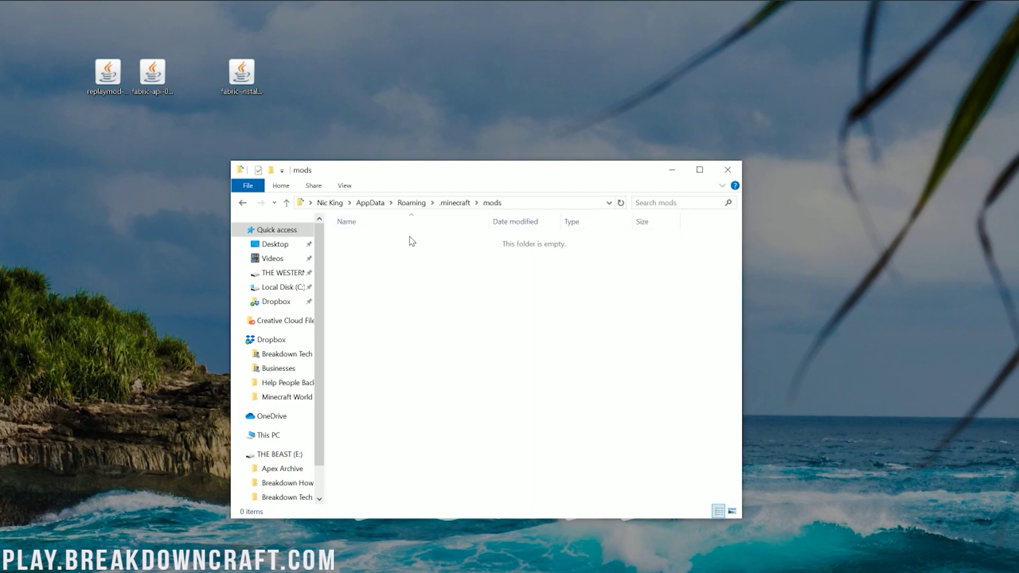
# Step: Copy the Replay Mod and Fabric API jars from the desktop into the mods folder
pyautogui.click(108, 74)
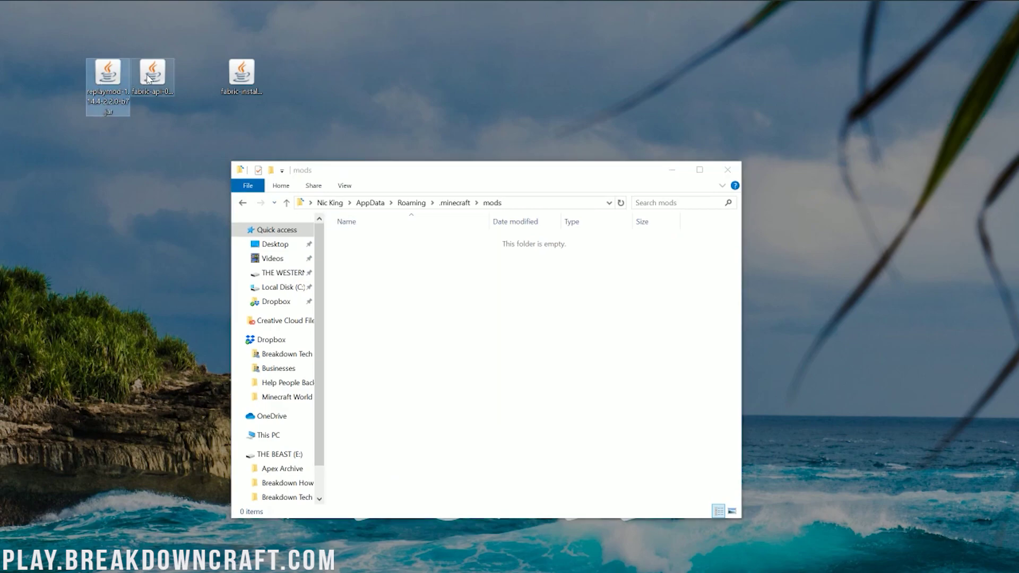
pyautogui.click(149, 78)
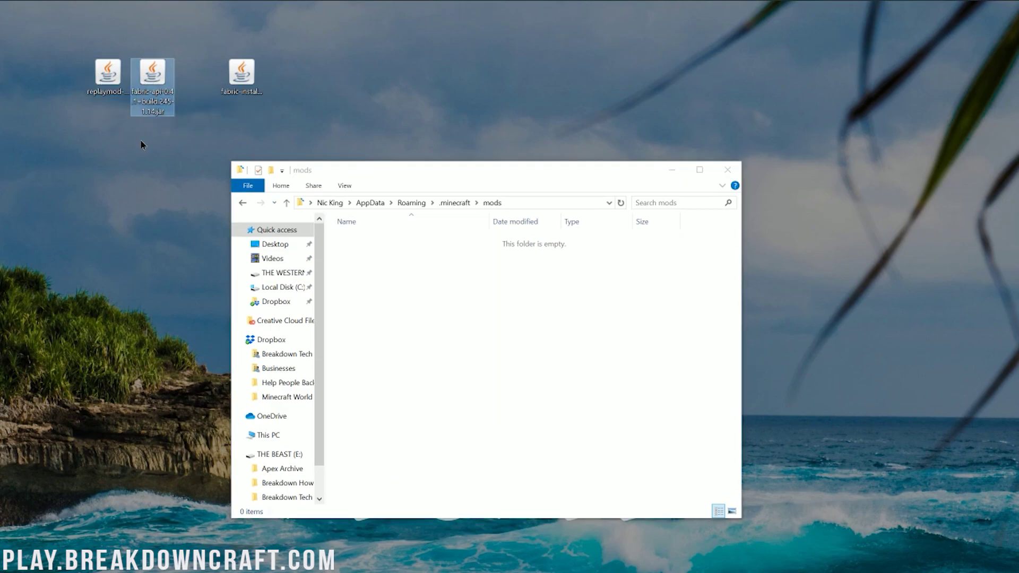
pyautogui.keyDown('ctrl'); pyautogui.click(108, 74); pyautogui.keyUp('ctrl')
pyautogui.moveTo(152, 88); pyautogui.dragTo(432, 275)
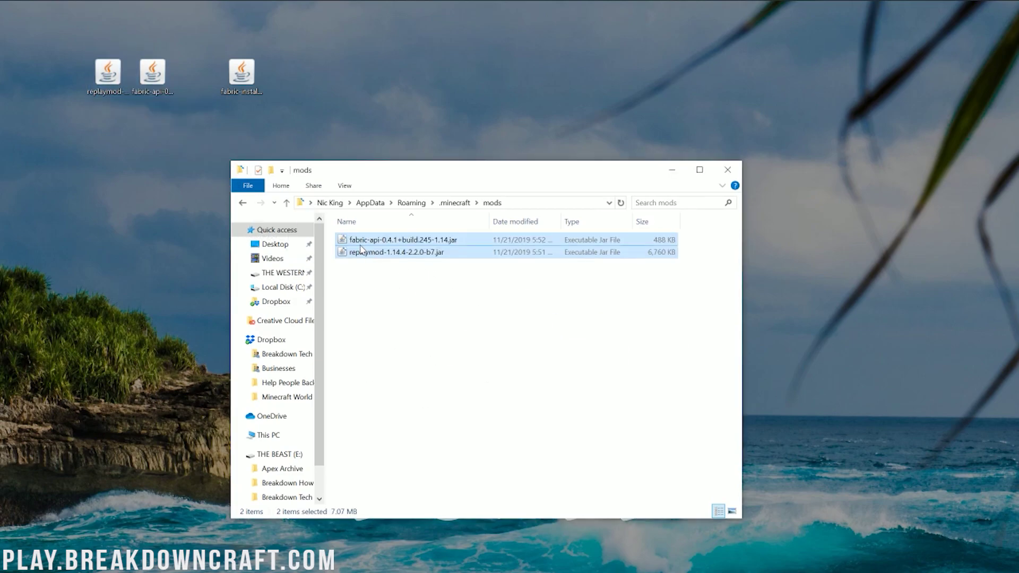